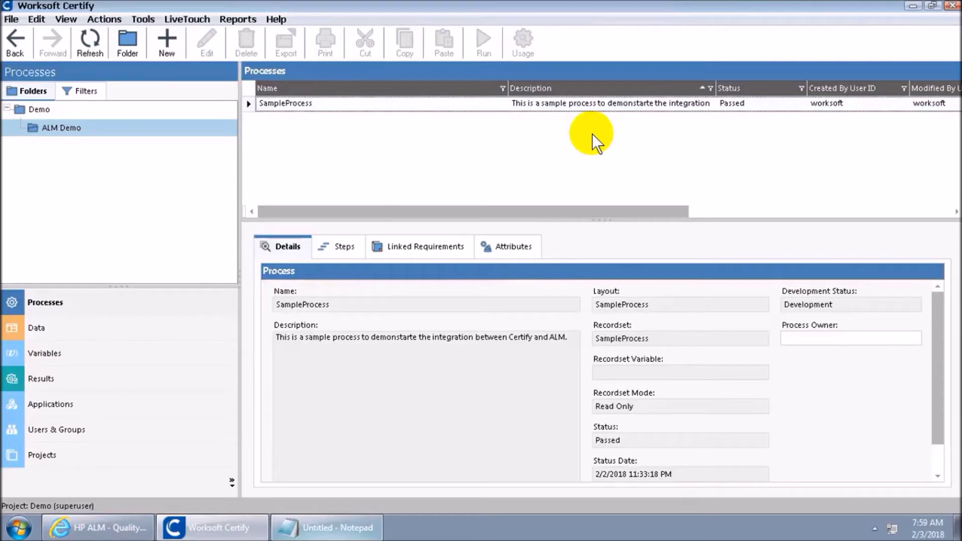
- Switch to HP ALM and create a VAPI-XP-TEST named SampleProcess in the Test Plan's ALM Demo folder, using VBScript as the script language
{"action": "left_click", "coordinate": [571, 102]}
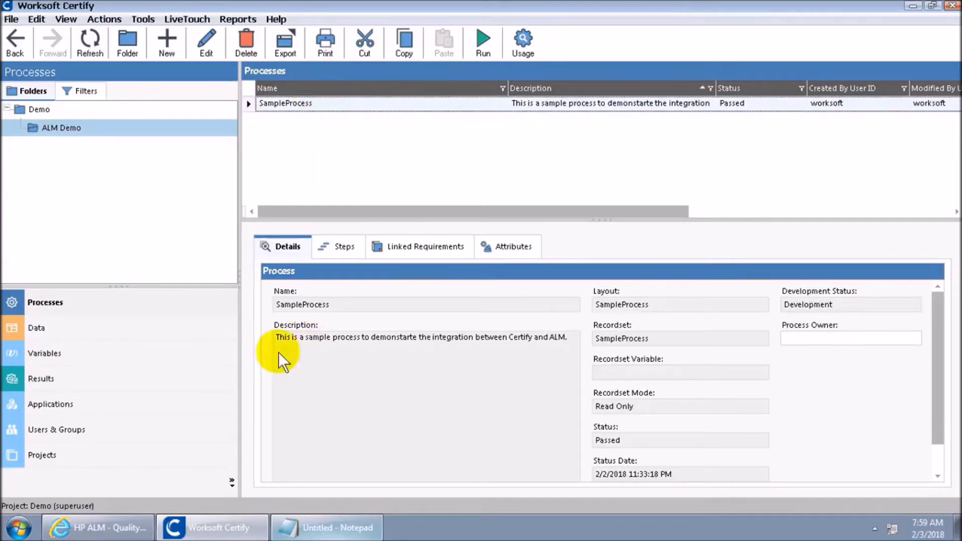
{"action": "left_click", "coordinate": [131, 517]}
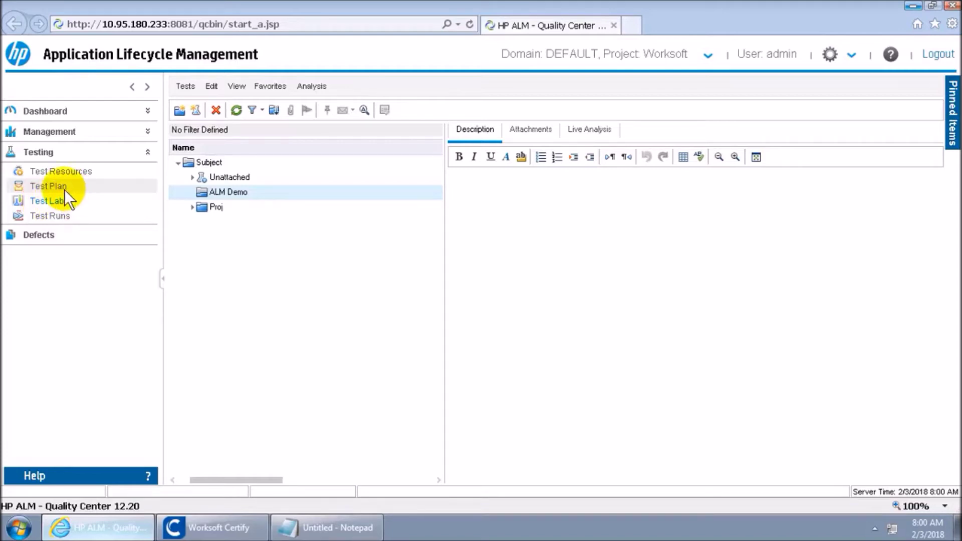
{"action": "left_click_drag", "start_coordinate": [238, 195], "coordinate": [270, 299]}
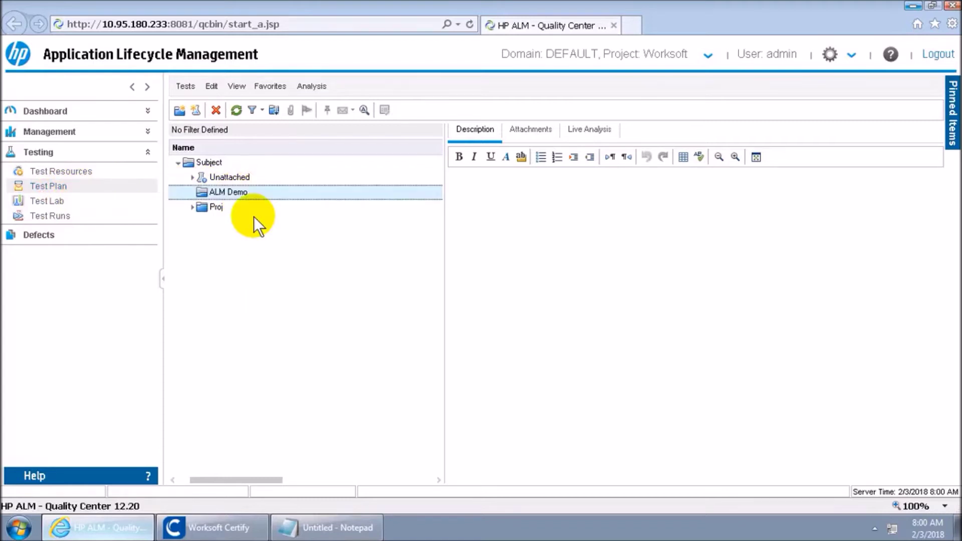
{"action": "right_click", "coordinate": [230, 191]}
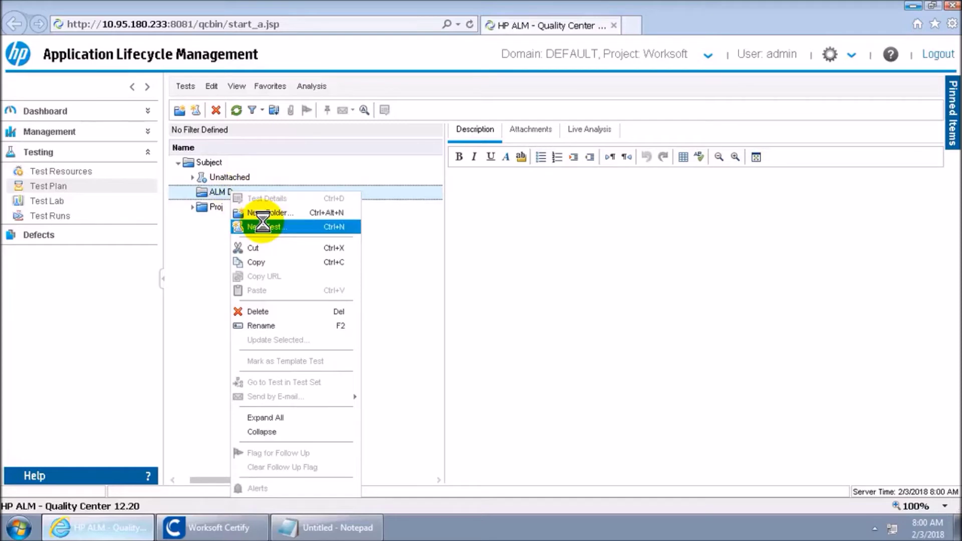
{"action": "type", "text": "SampleProcesse"}
{"action": "key", "text": "BackSpace"}
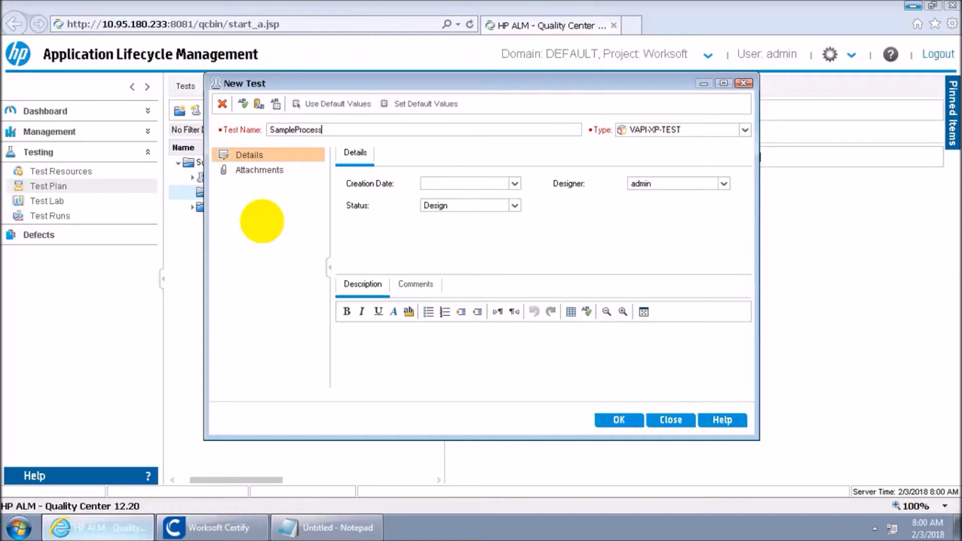
{"action": "key", "text": "BackSpace"}
{"action": "key", "text": "BackSpace"}
{"action": "key", "text": "BackSpace"}
{"action": "type", "text": "ess"}
{"action": "left_click", "coordinate": [618, 419]}
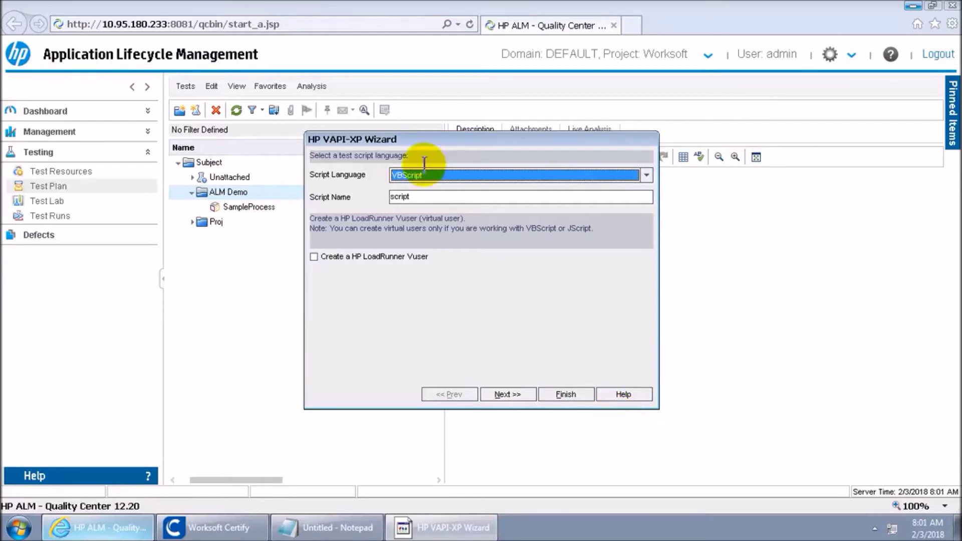
{"action": "left_click", "coordinate": [557, 396]}
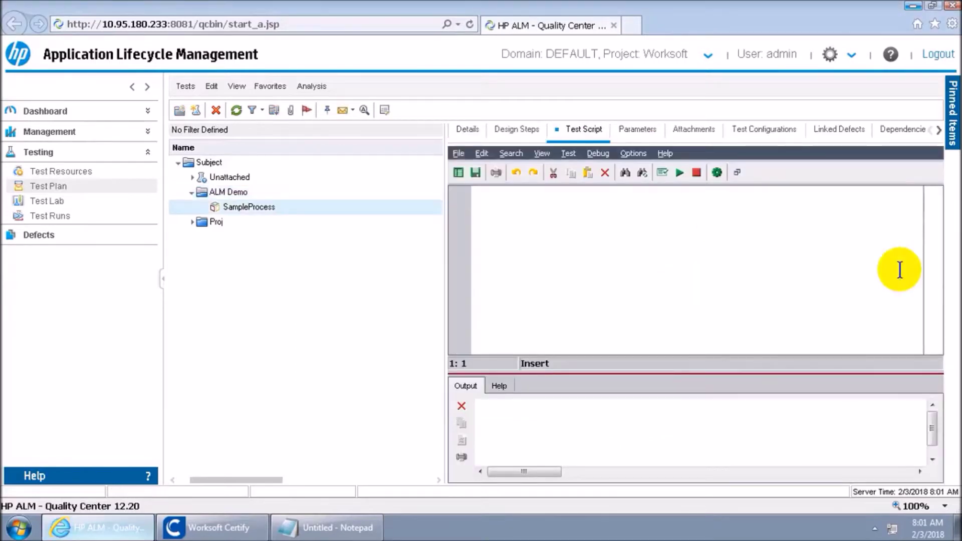
- Add two blank lines below the "TODO: put your code here" comment in the SampleProcess test script
{"action": "left_click", "coordinate": [937, 337]}
{"action": "left_click_drag", "start_coordinate": [937, 337], "coordinate": [938, 337]}
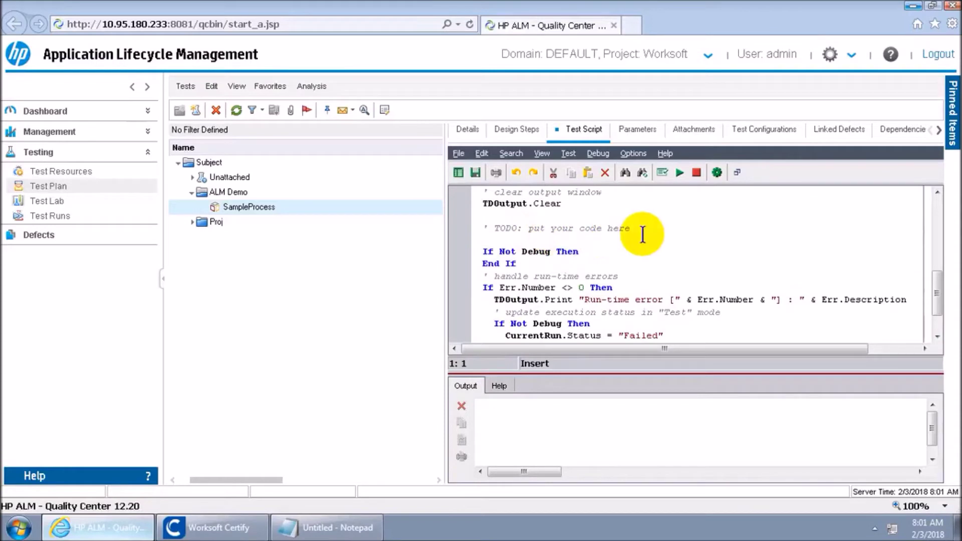
{"action": "left_click_drag", "start_coordinate": [640, 234], "coordinate": [488, 233]}
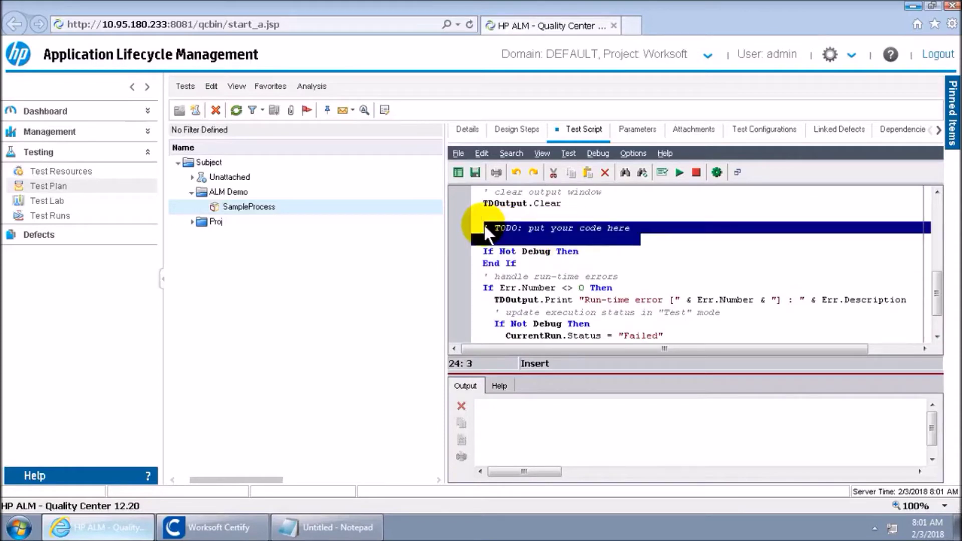
{"action": "left_click", "coordinate": [634, 230]}
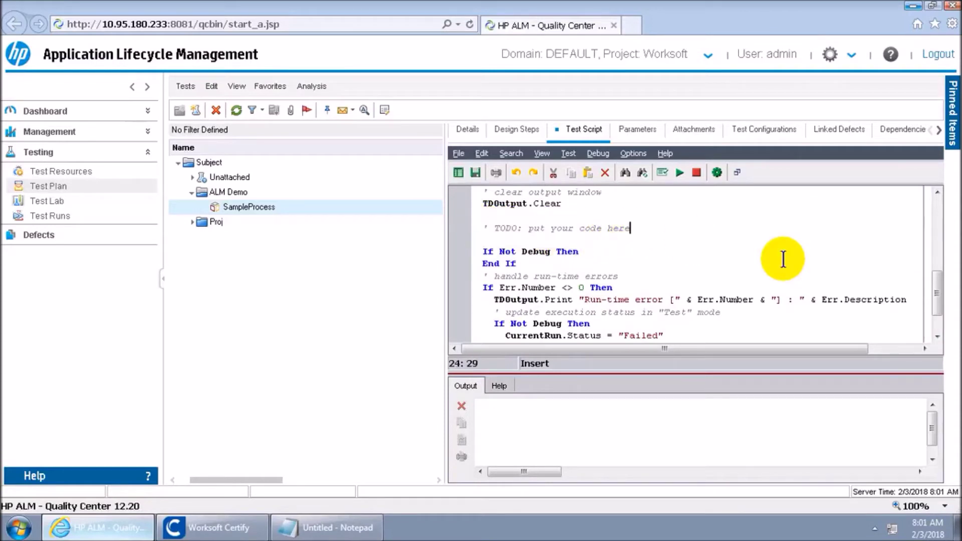
{"action": "key", "text": "Return"}
{"action": "key", "text": "Return"}
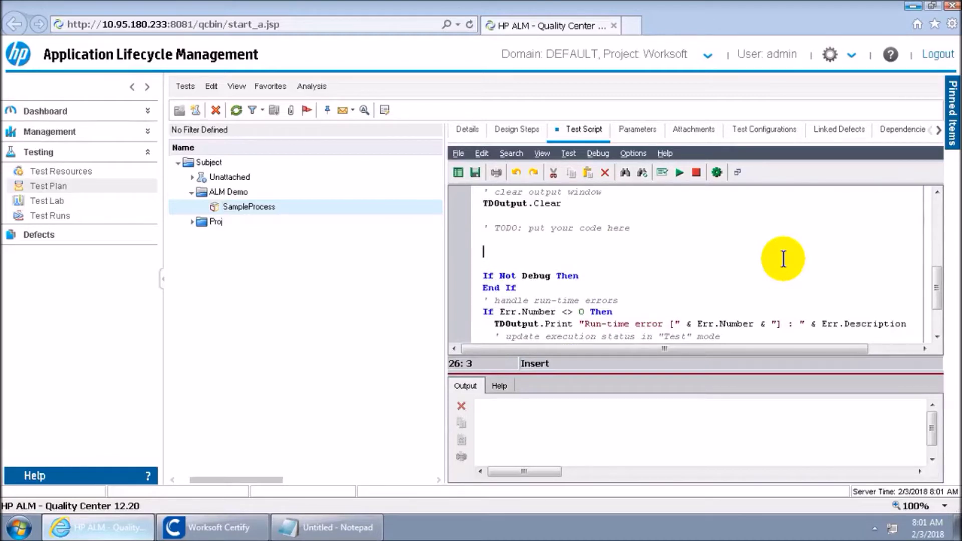
- Paste the copied CertifyBridge.QCBridge code below the TODO comment and remove the indent before its "Set objQCBridge" line
{"action": "left_click", "coordinate": [486, 231]}
{"action": "left_click", "coordinate": [509, 250]}
{"action": "left_click", "coordinate": [482, 248]}
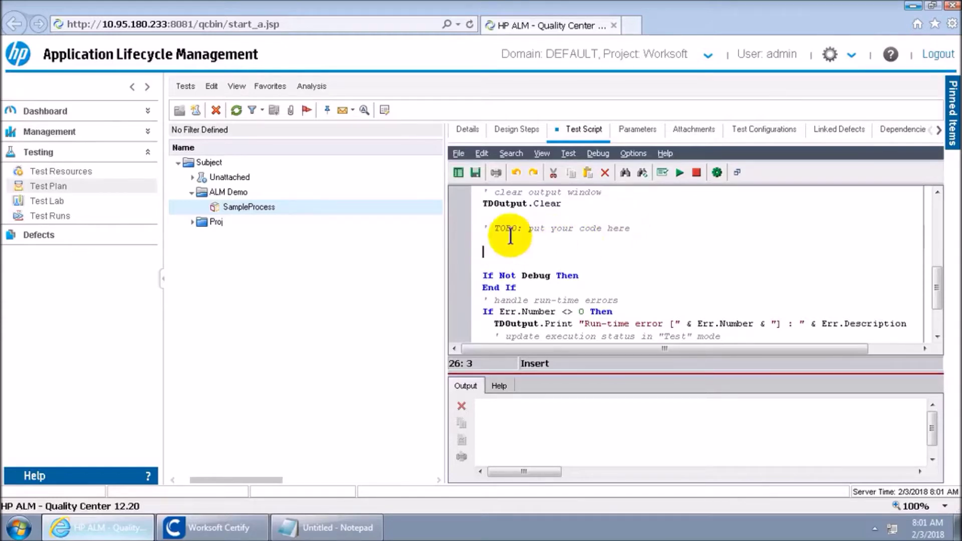
{"action": "left_click", "coordinate": [562, 248]}
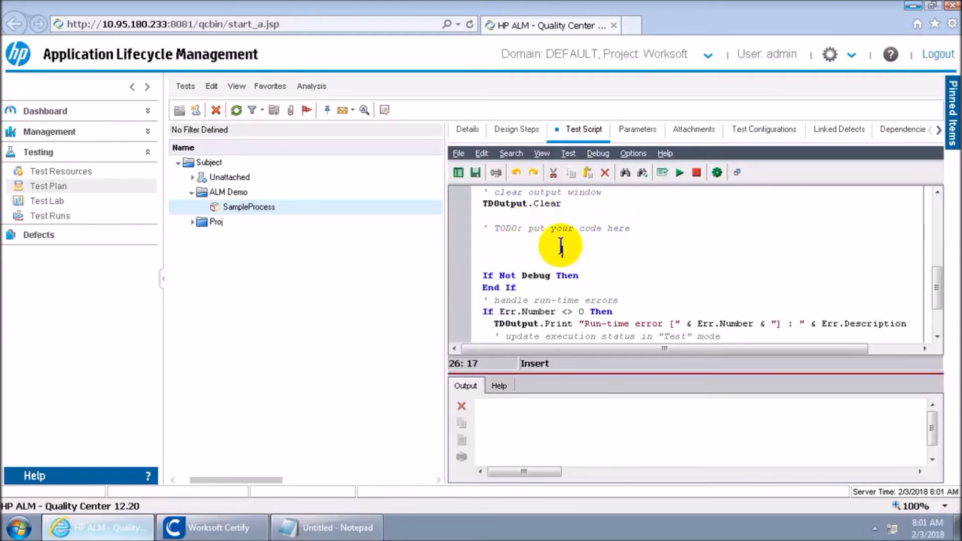
{"action": "left_click", "coordinate": [486, 248]}
{"action": "key", "text": "BackSpace"}
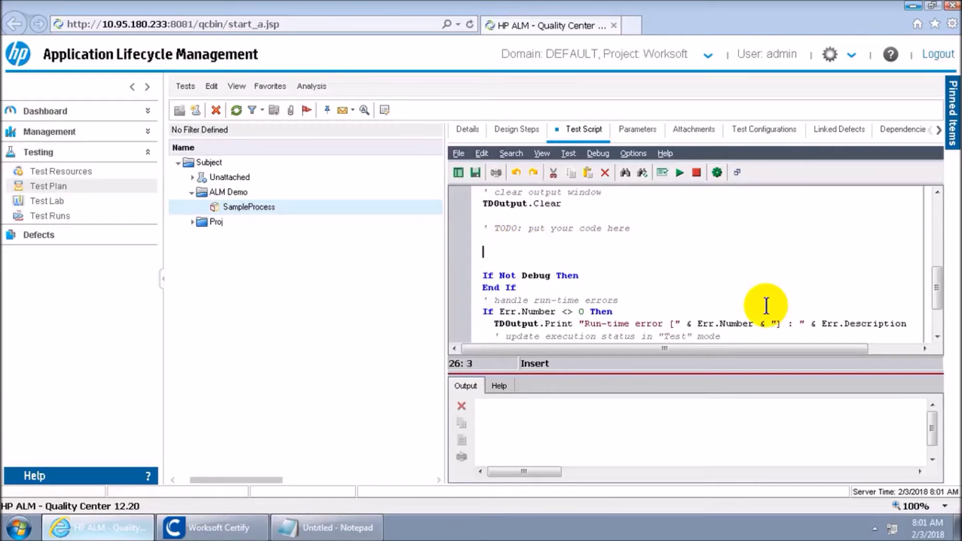
{"action": "key", "text": "ctrl+v"}
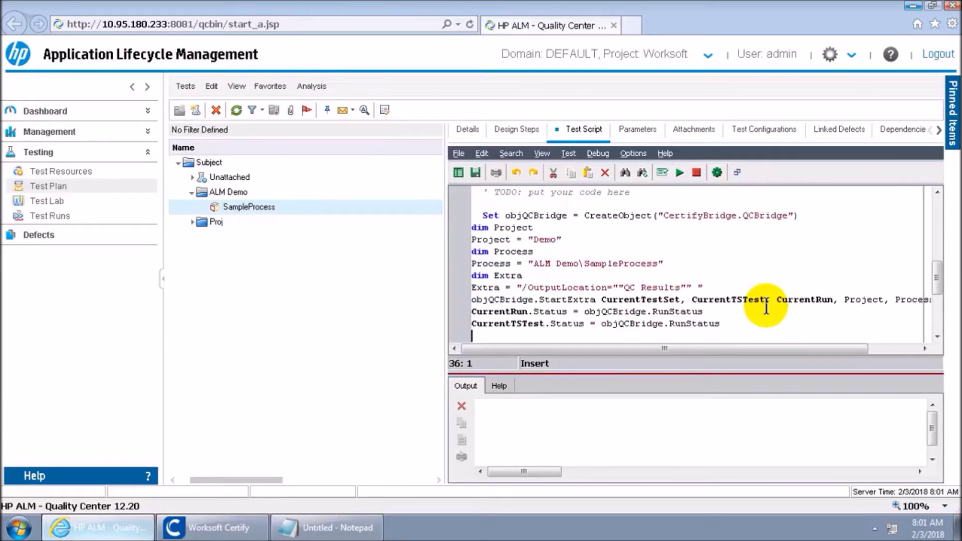
{"action": "left_click", "coordinate": [488, 216]}
{"action": "key", "text": "Left"}
{"action": "key", "text": "BackSpace"}
{"action": "key", "text": "BackSpace"}
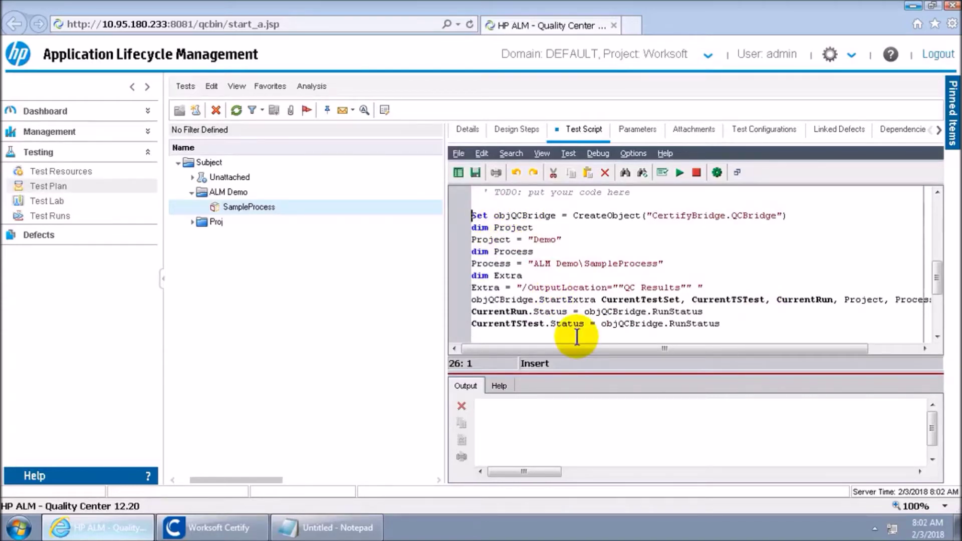
- Review the CreateObject line and the Project variable, comparing the project name in the script with the one in Worksoft Certify
{"action": "key", "text": "shift+End"}
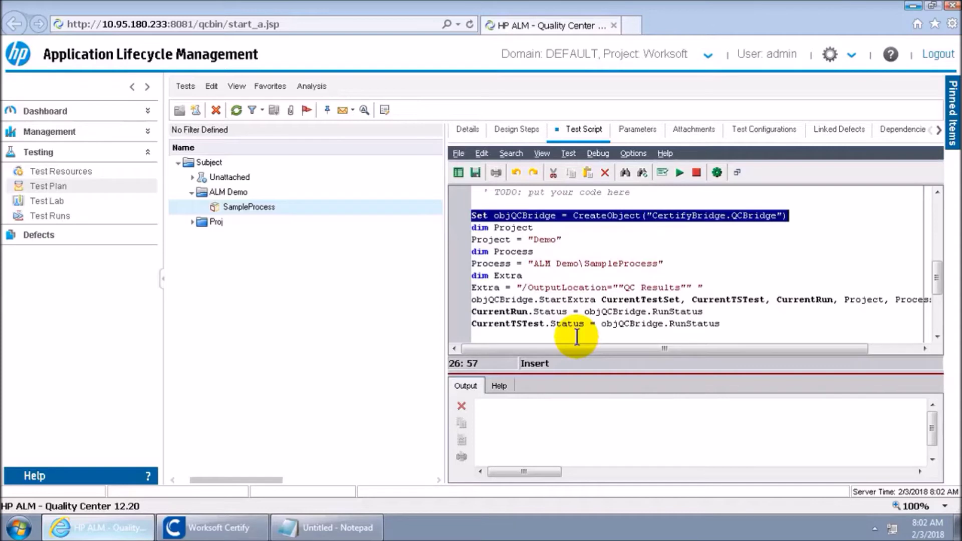
{"action": "left_click", "coordinate": [476, 227]}
{"action": "double_click", "coordinate": [477, 228]}
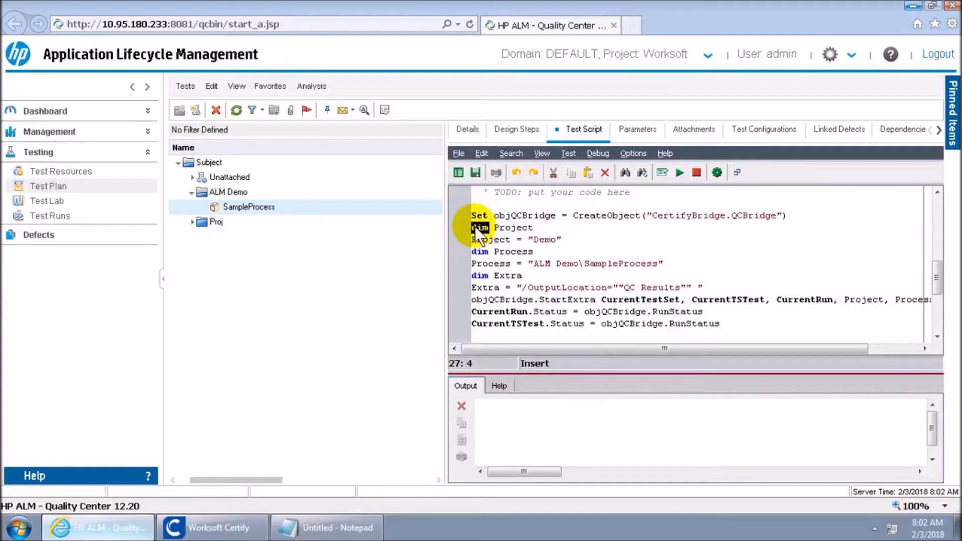
{"action": "left_click", "coordinate": [515, 230]}
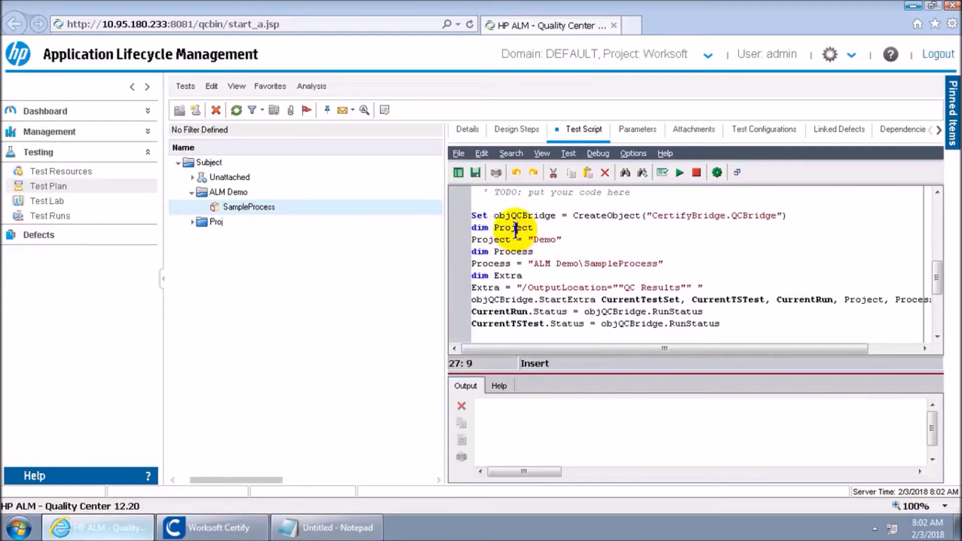
{"action": "left_click", "coordinate": [501, 239]}
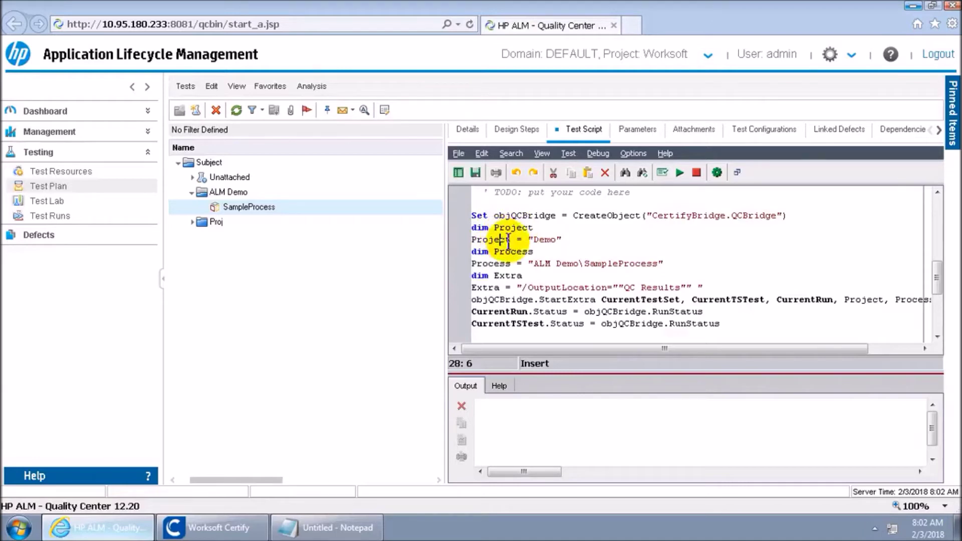
{"action": "left_click", "coordinate": [551, 240]}
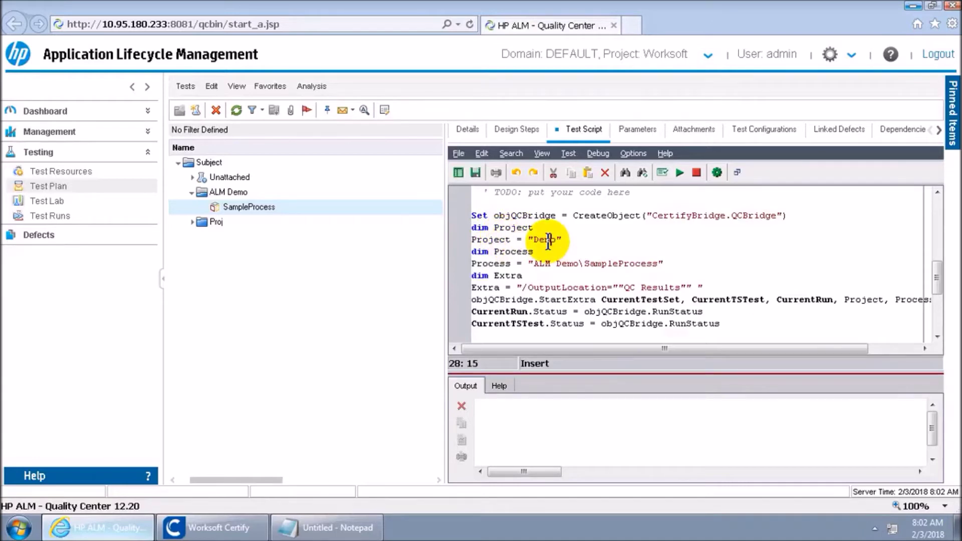
{"action": "left_click", "coordinate": [242, 524]}
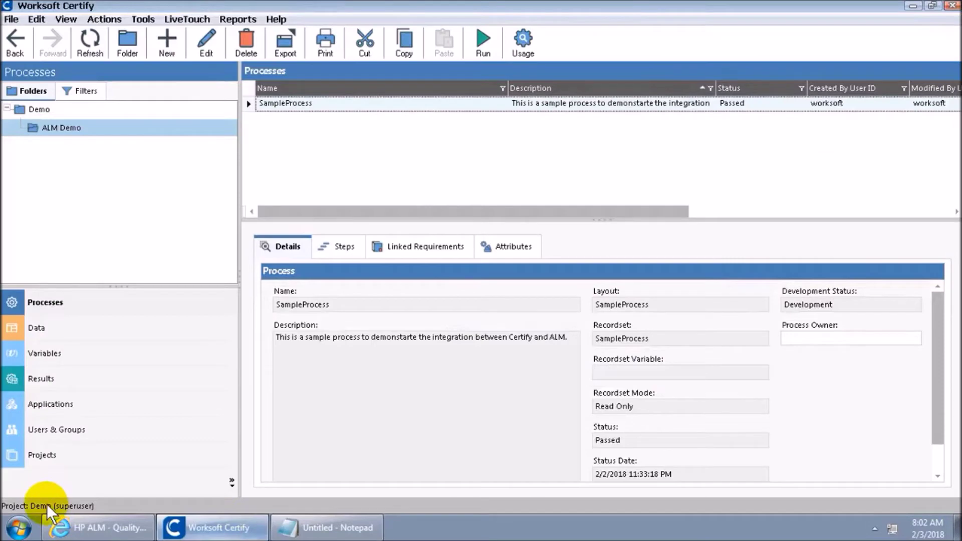
{"action": "left_click", "coordinate": [216, 525]}
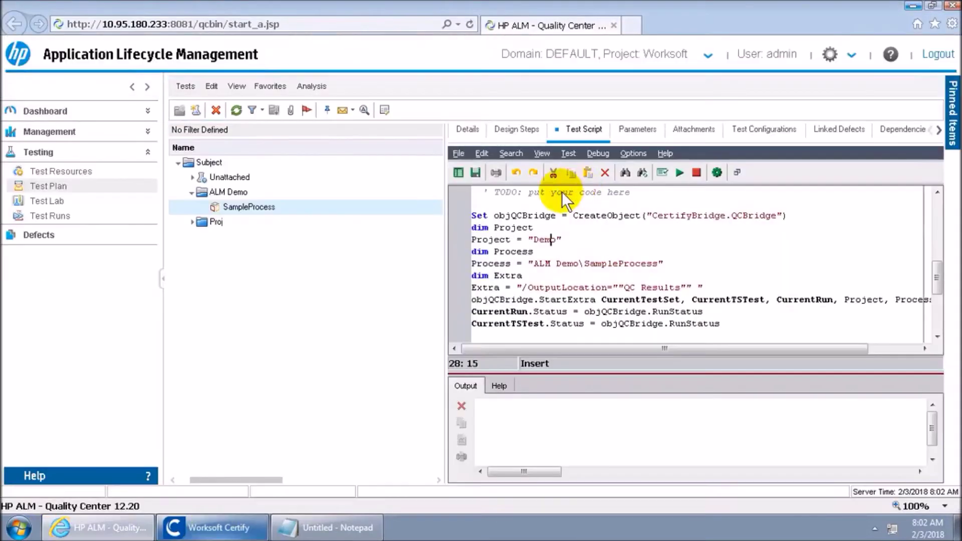
- Compare the script's Process path with the folder and process name in Worksoft Certify, then return to HP ALM
{"action": "left_click", "coordinate": [483, 251]}
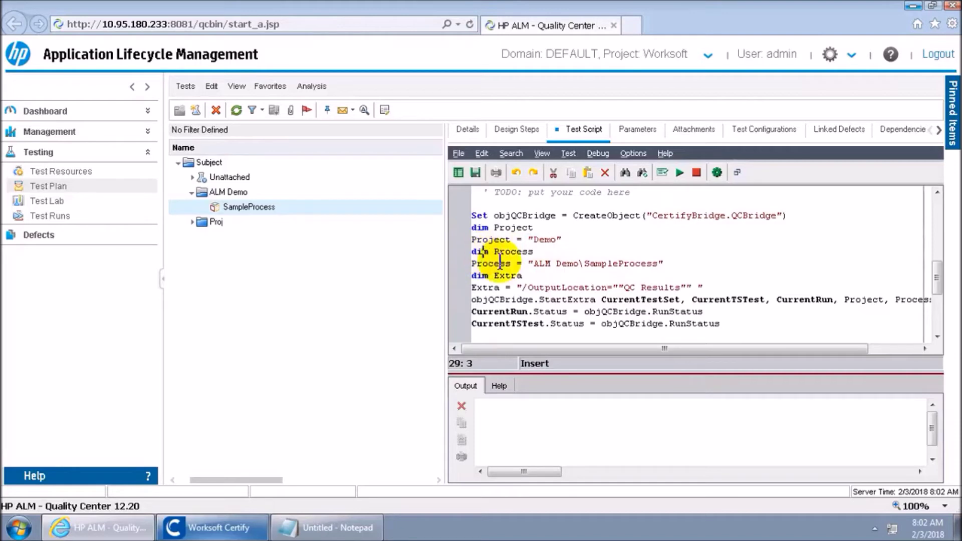
{"action": "left_click", "coordinate": [500, 263]}
{"action": "left_click_drag", "start_coordinate": [532, 263], "coordinate": [647, 261]}
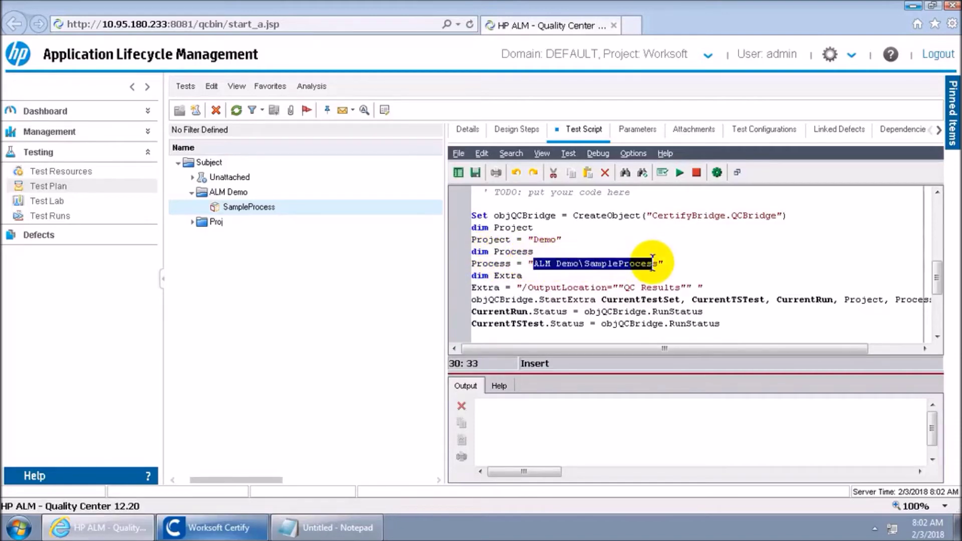
{"action": "left_click", "coordinate": [206, 533]}
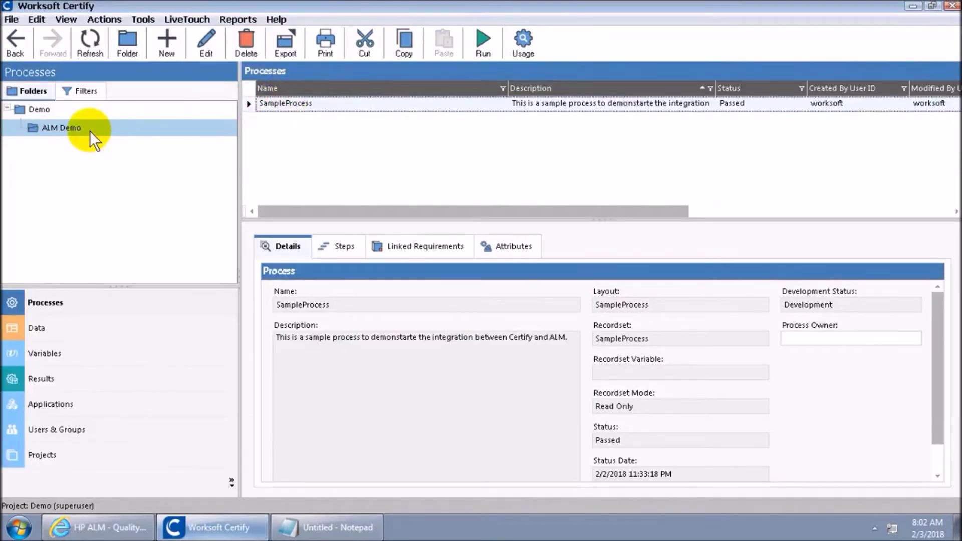
{"action": "left_click_drag", "start_coordinate": [41, 111], "coordinate": [65, 132]}
{"action": "left_click", "coordinate": [420, 356]}
{"action": "left_click", "coordinate": [141, 531]}
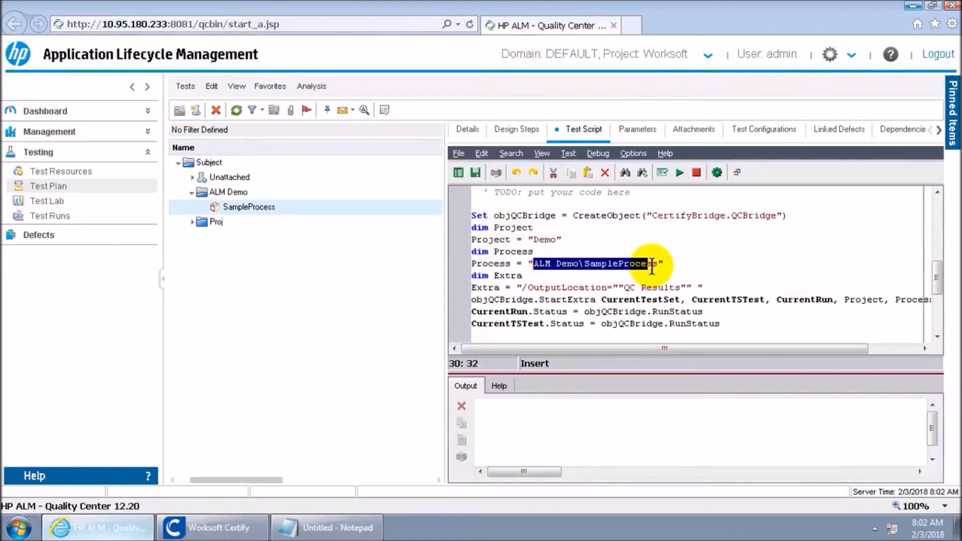
- Comment out the "dim Extra" and "Extra =" lines with an apostrophe and save the test script
{"action": "left_click", "coordinate": [475, 276]}
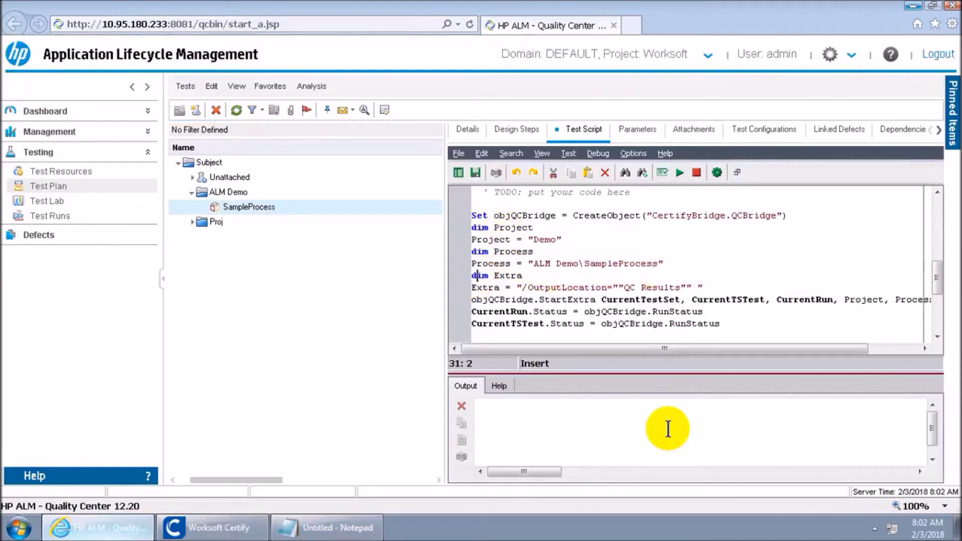
{"action": "key", "text": "Left"}
{"action": "type", "text": "'"}
{"action": "key", "text": "Down"}
{"action": "key", "text": "Left"}
{"action": "type", "text": "'"}
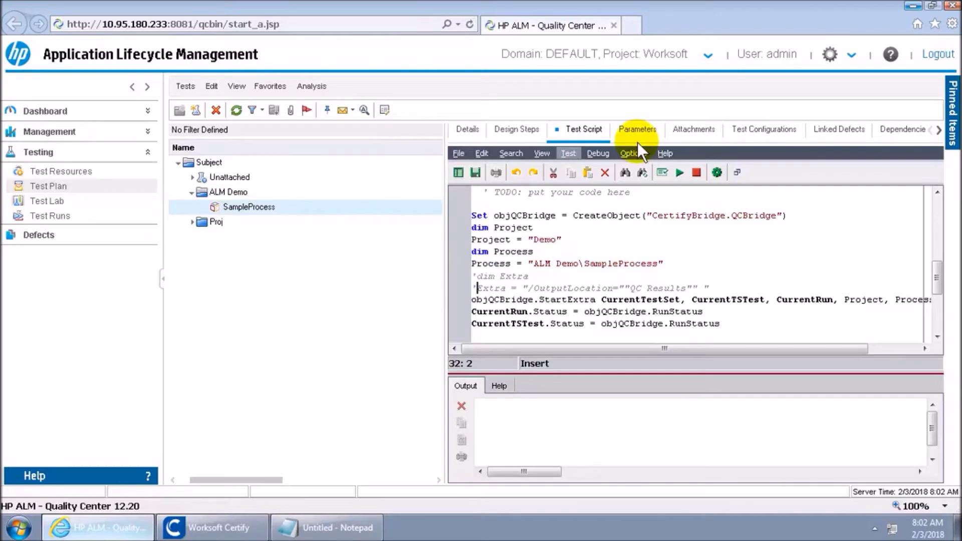
{"action": "left_click", "coordinate": [477, 173]}
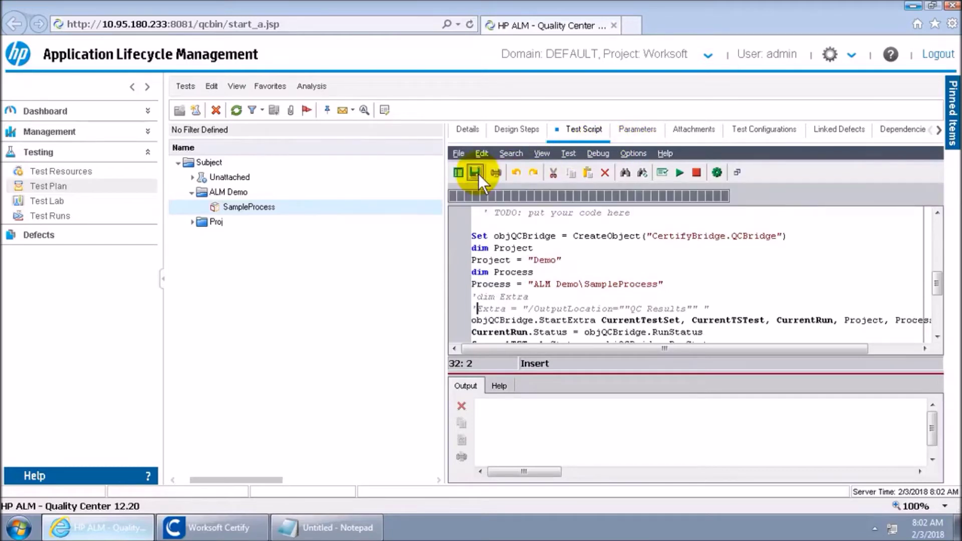
- Create a test set named SampleProcess in the ALM Demo folder of the Test Lab
{"action": "left_click", "coordinate": [60, 202]}
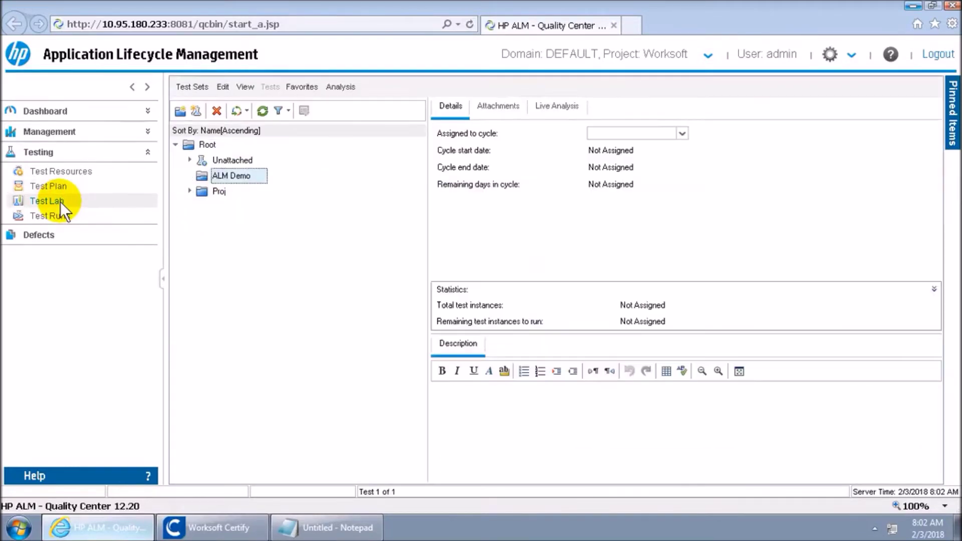
{"action": "right_click", "coordinate": [235, 176]}
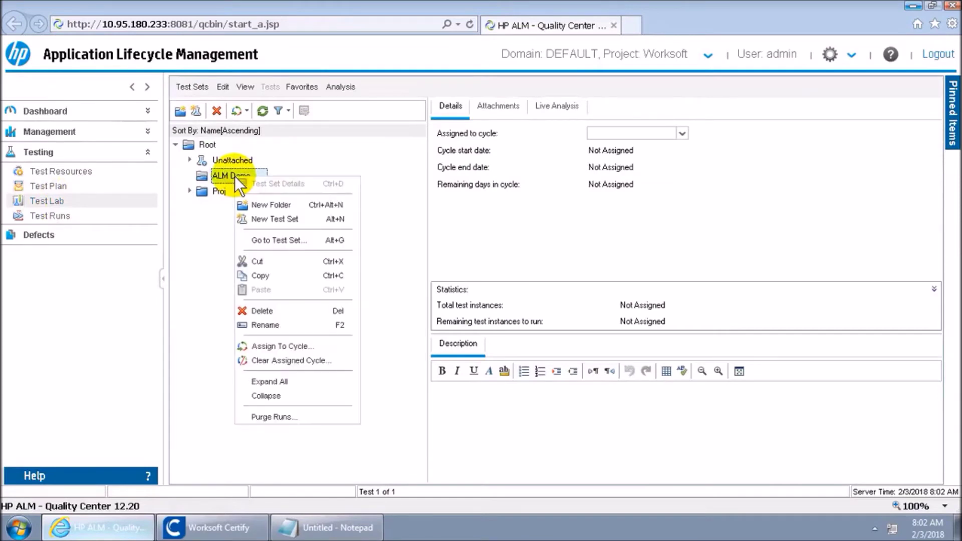
{"action": "left_click", "coordinate": [278, 217]}
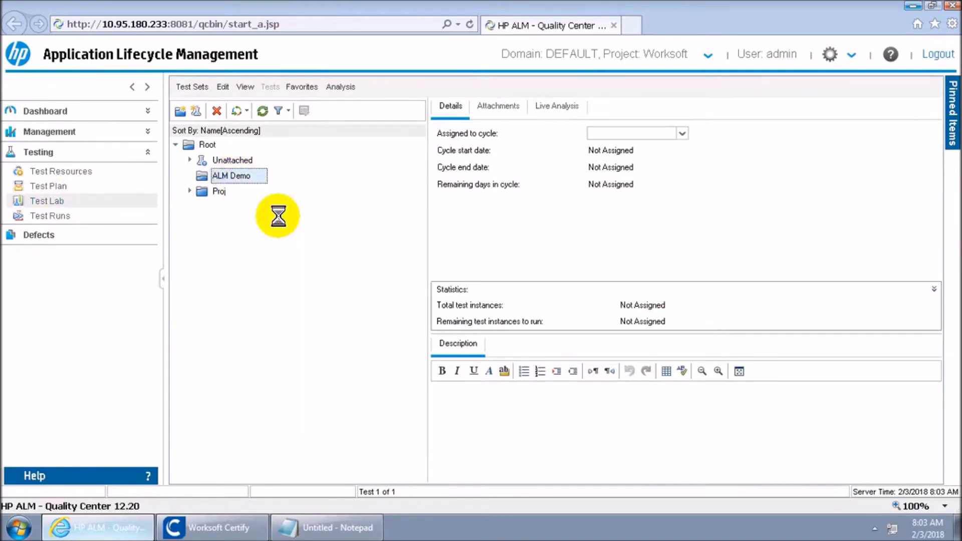
{"action": "type", "text": "SampleProcesse"}
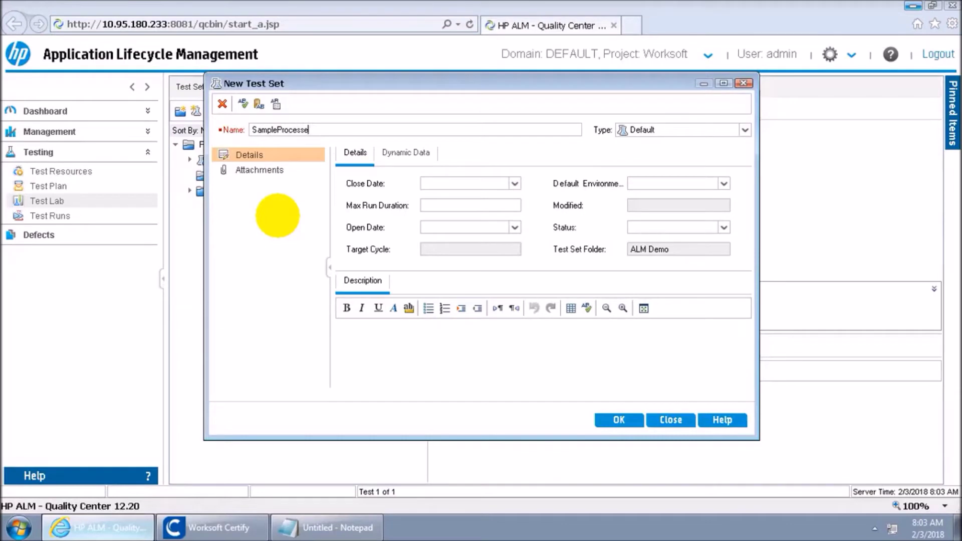
{"action": "key", "text": "BackSpace"}
{"action": "key", "text": "BackSpace"}
{"action": "type", "text": "s"}
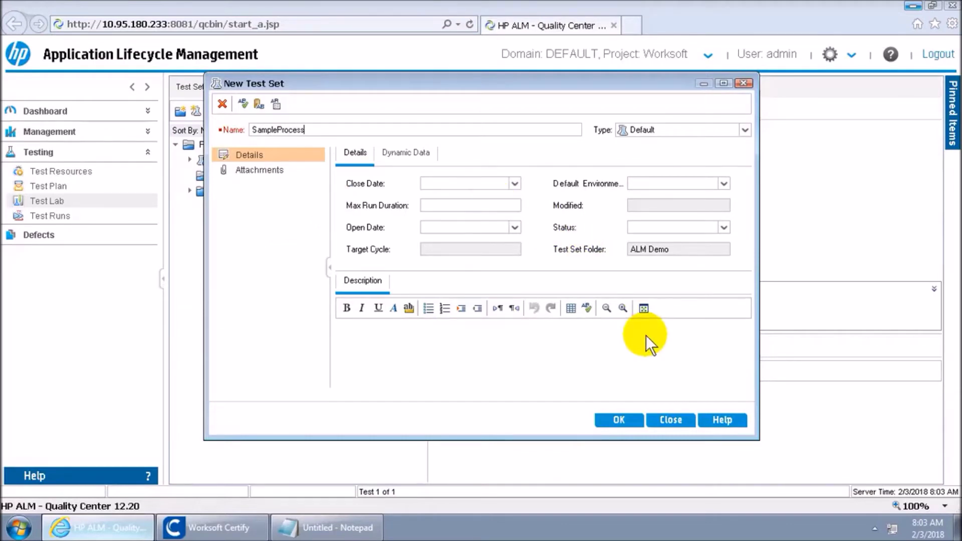
{"action": "left_click", "coordinate": [624, 420]}
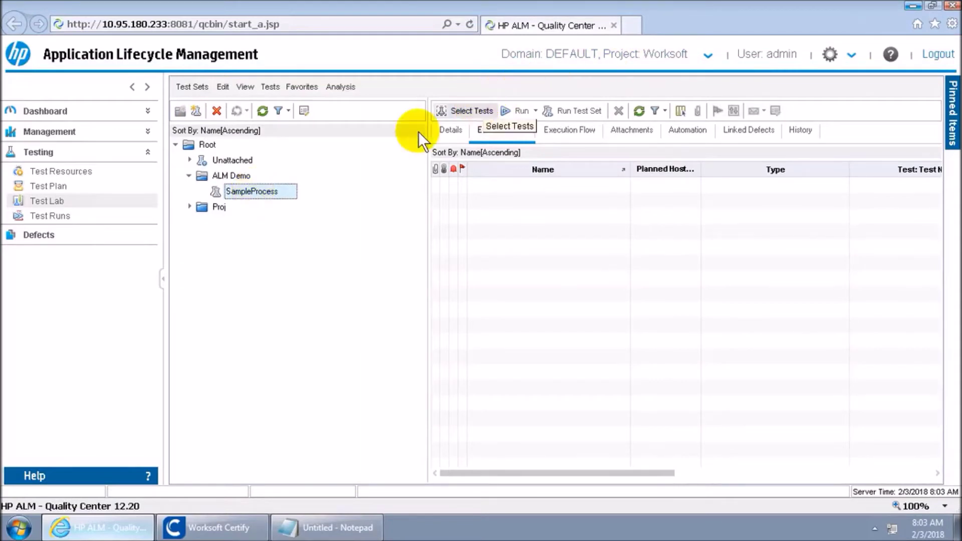
- Add the SampleProcess test from the test plan's ALM Demo folder to the test set, refreshing the test plan tree, and close the tree
{"action": "left_click", "coordinate": [462, 112]}
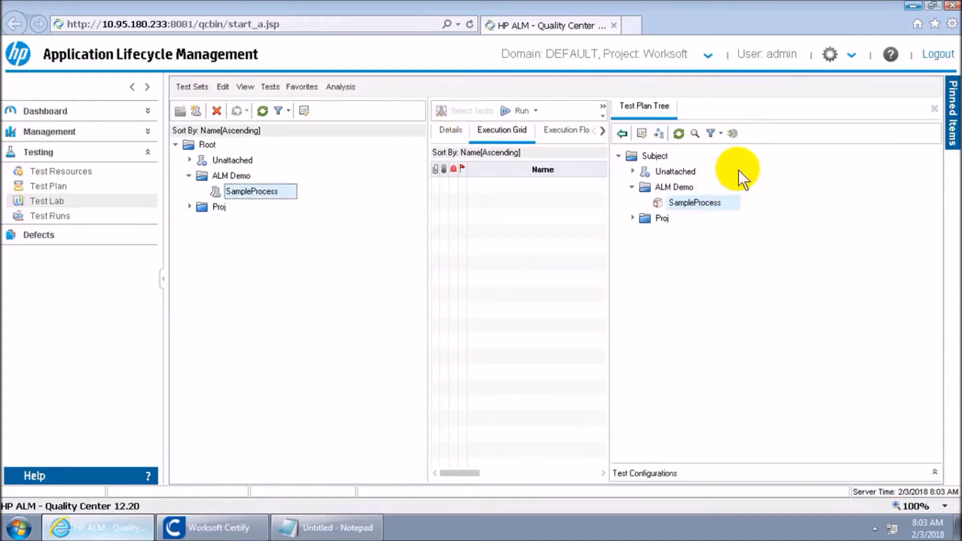
{"action": "left_click", "coordinate": [690, 203]}
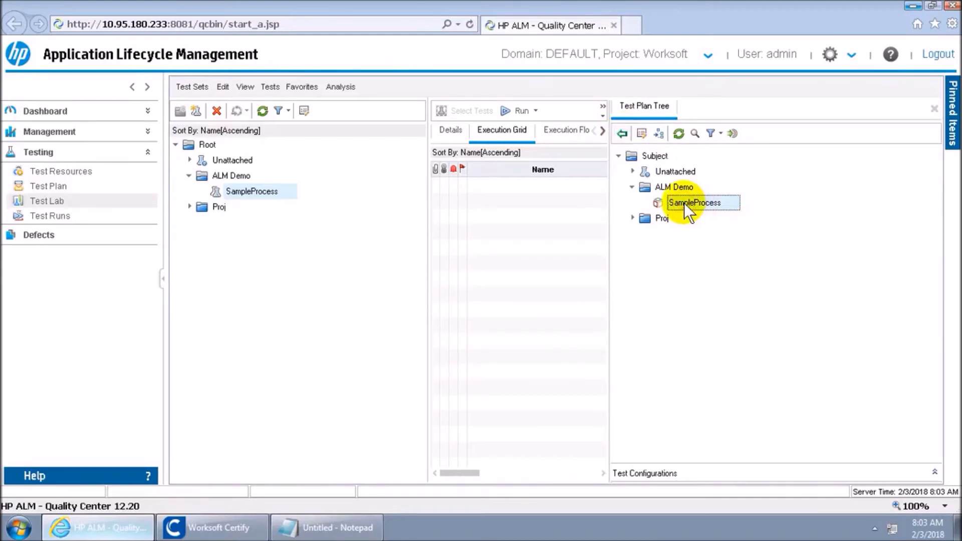
{"action": "left_click", "coordinate": [623, 134]}
{"action": "left_click", "coordinate": [677, 133]}
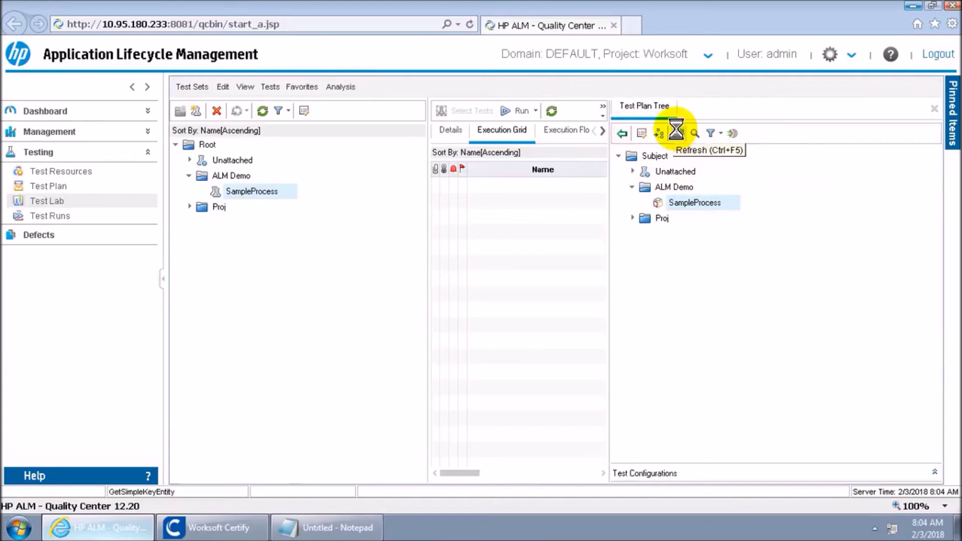
{"action": "left_click", "coordinate": [619, 155]}
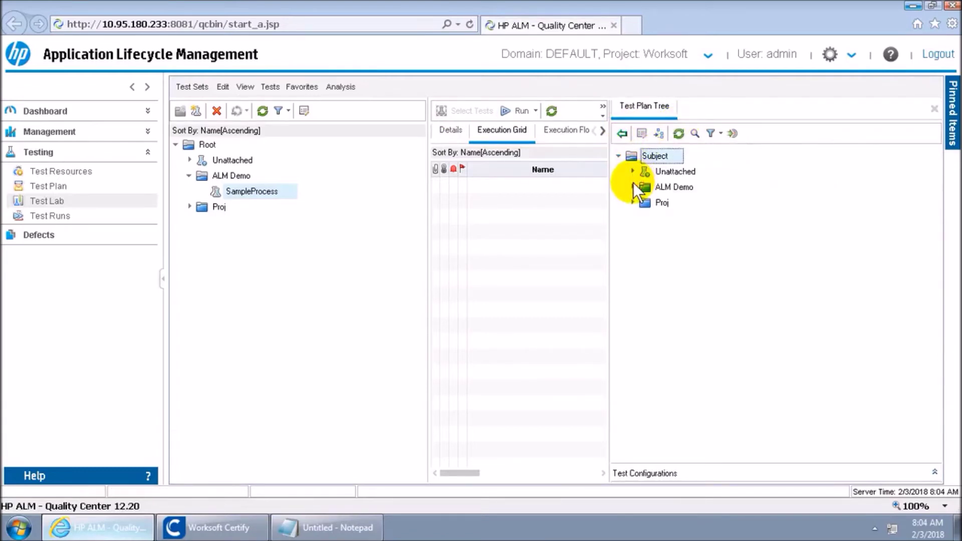
{"action": "left_click", "coordinate": [633, 186]}
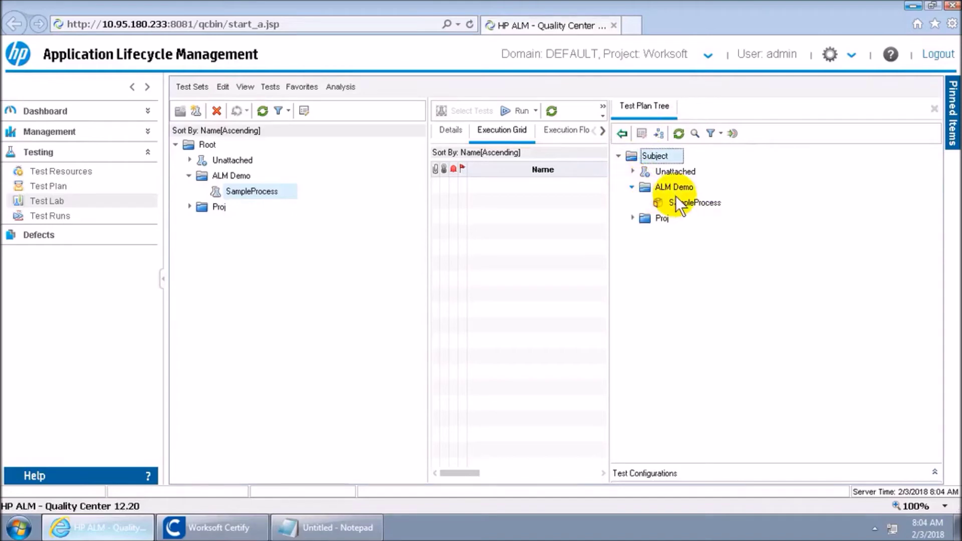
{"action": "left_click", "coordinate": [676, 198]}
{"action": "left_click", "coordinate": [621, 132]}
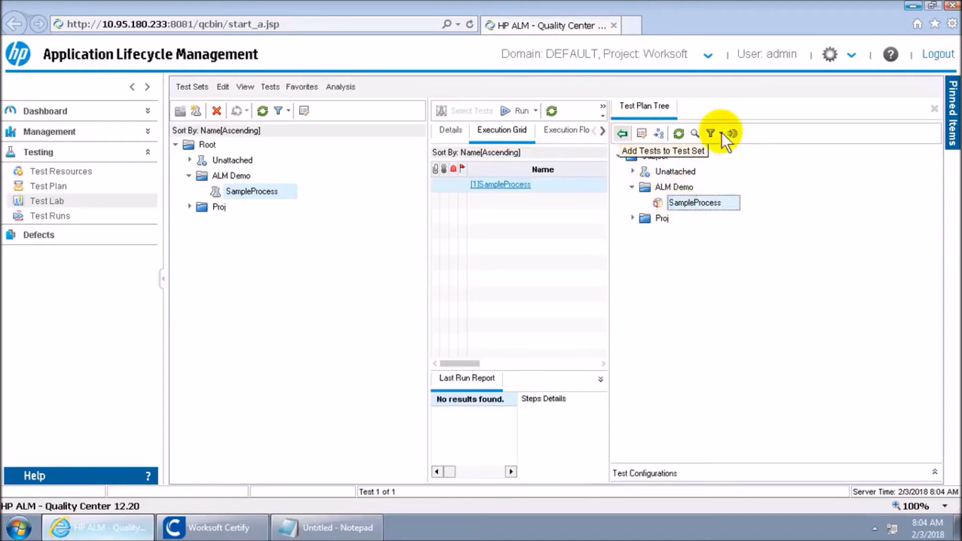
{"action": "left_click", "coordinate": [934, 108]}
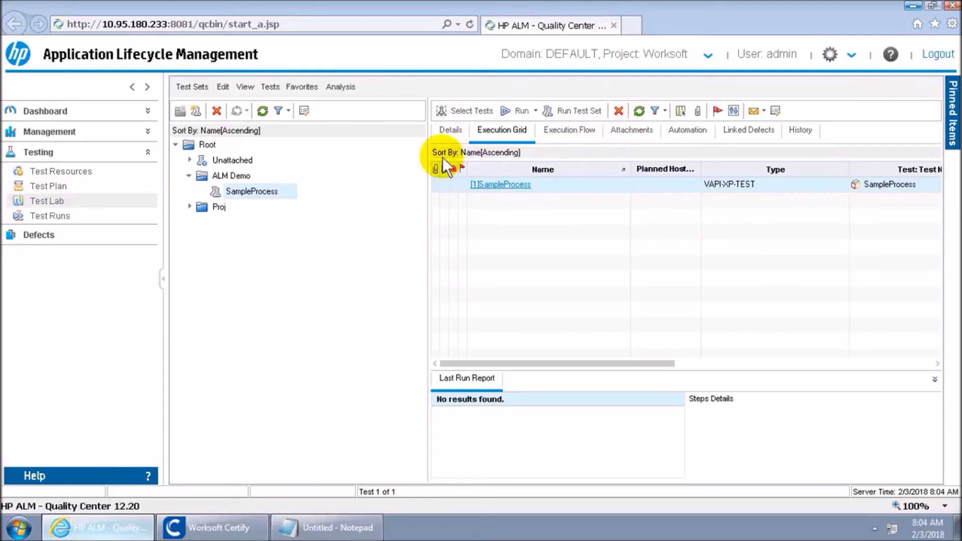
- Review the SampleProcess script in the Test Plan and return to the ALM Demo folder in the Test Lab
{"action": "left_click", "coordinate": [59, 189]}
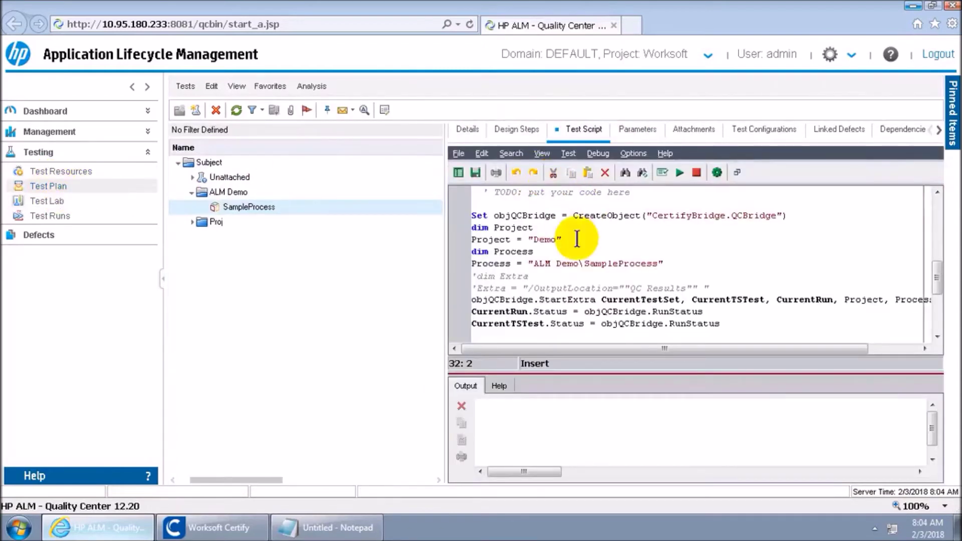
{"action": "left_click", "coordinate": [63, 201]}
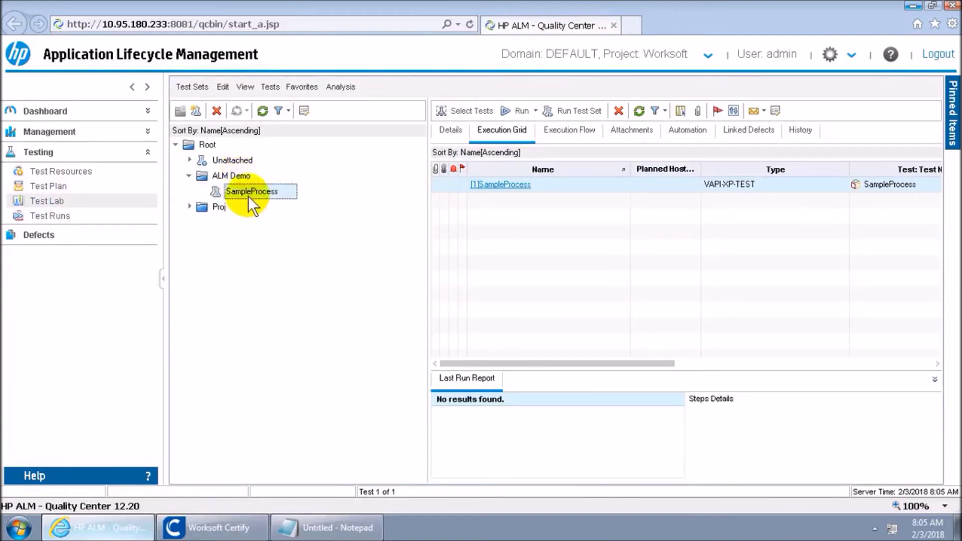
{"action": "right_click", "coordinate": [232, 175]}
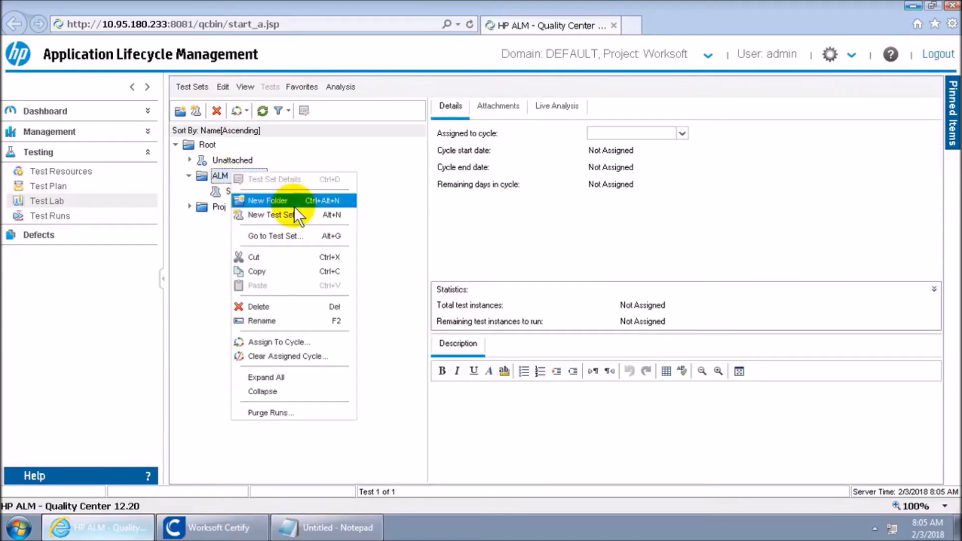
{"action": "key", "text": "Escape"}
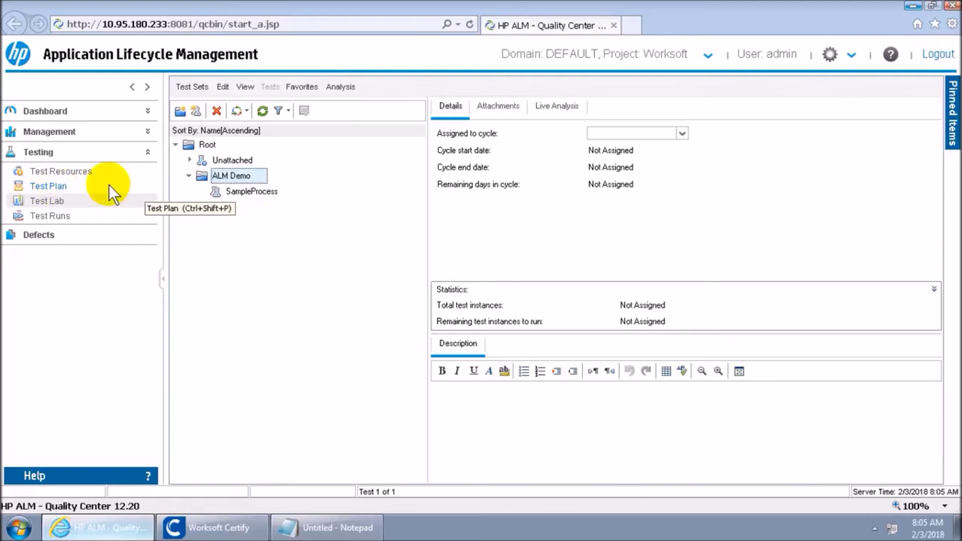
- Run the SampleProcess test set in the Automatic Runner and carry out the process's Google search for "Worksoft"
{"action": "left_click", "coordinate": [257, 191]}
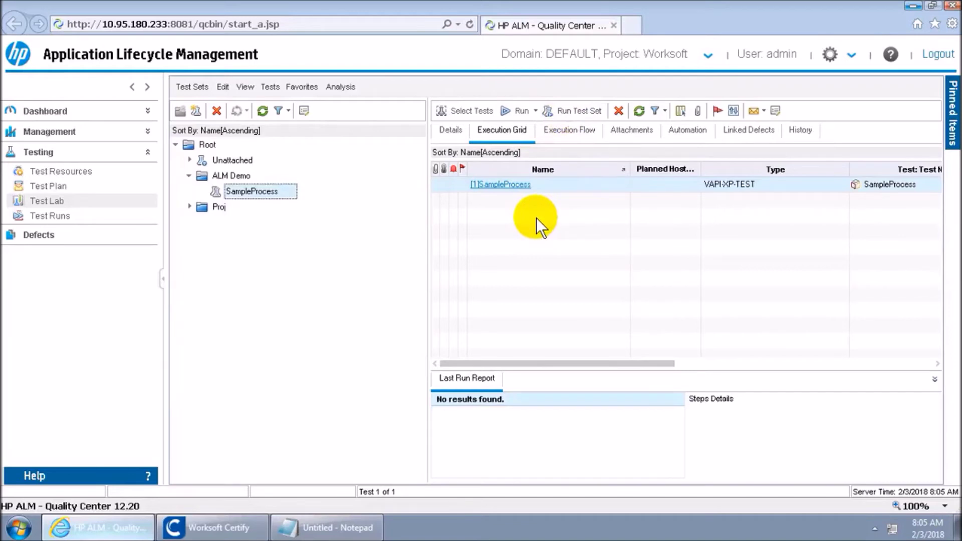
{"action": "left_click", "coordinate": [517, 111]}
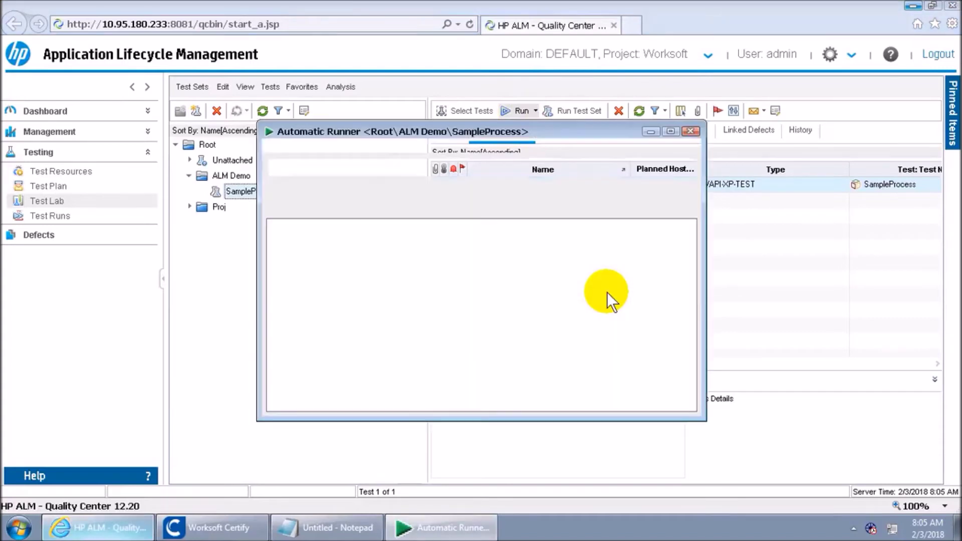
{"action": "left_click", "coordinate": [331, 167]}
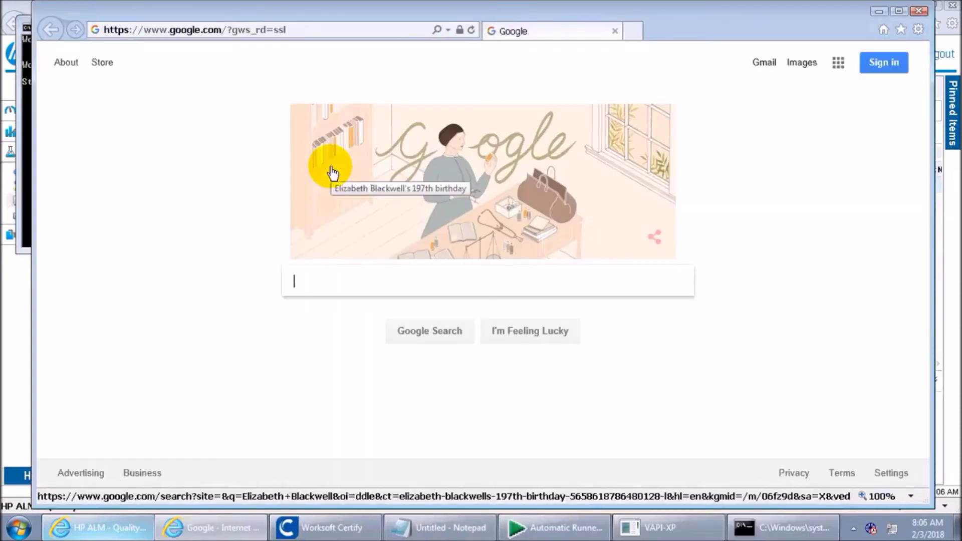
{"action": "left_click", "coordinate": [490, 279]}
{"action": "type", "text": "Worksoft"}
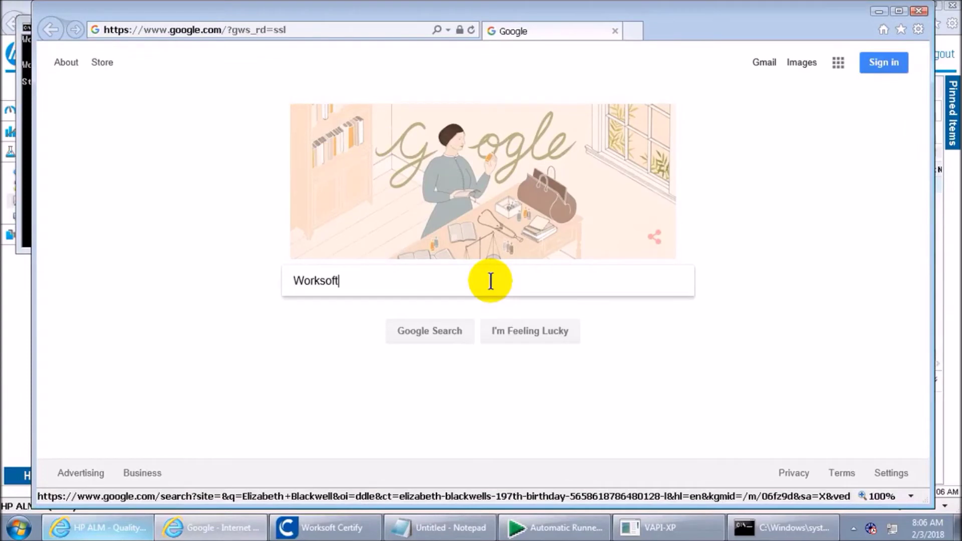
{"action": "left_click", "coordinate": [431, 332]}
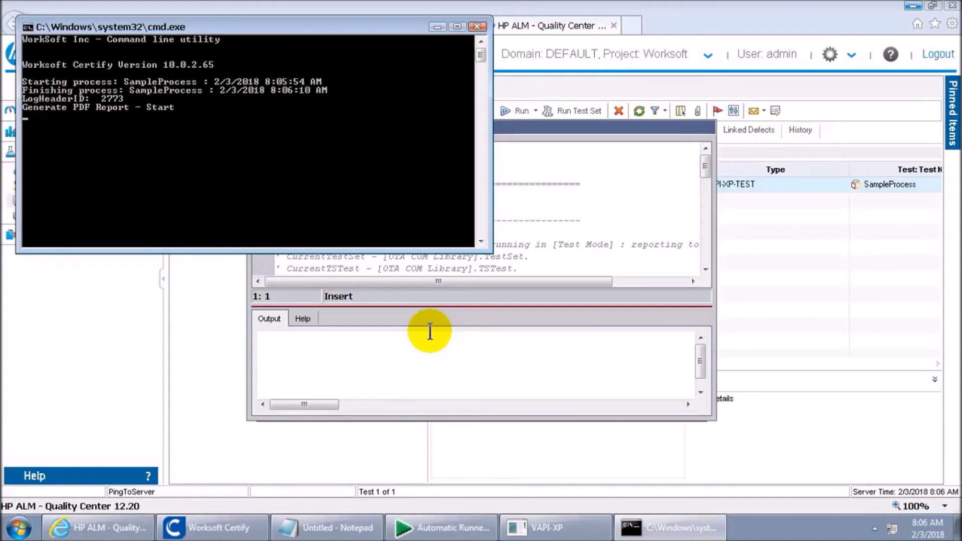
- Check the run's progress in the VAPI-XP script window, the Automatic Runner and the Certify command-line window
{"action": "left_click", "coordinate": [552, 279]}
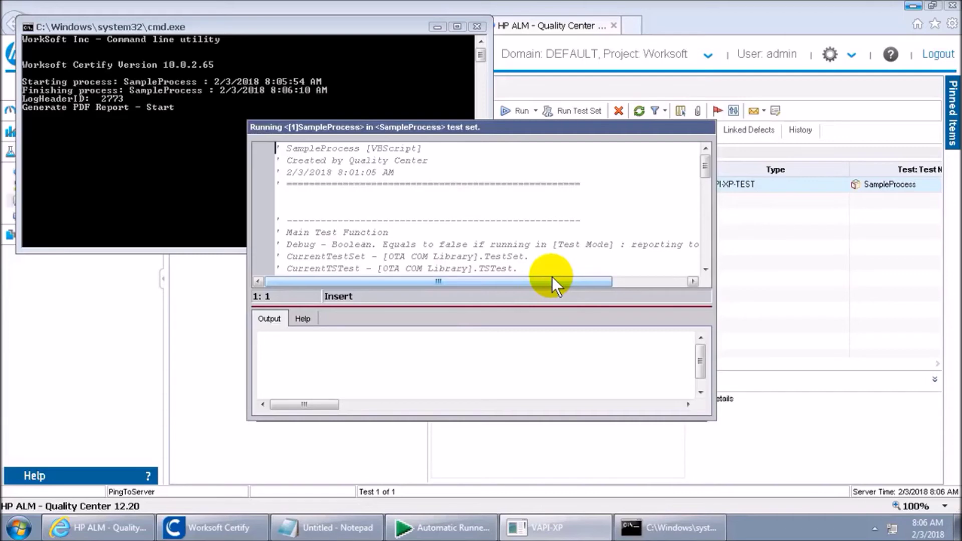
{"action": "left_click", "coordinate": [475, 528]}
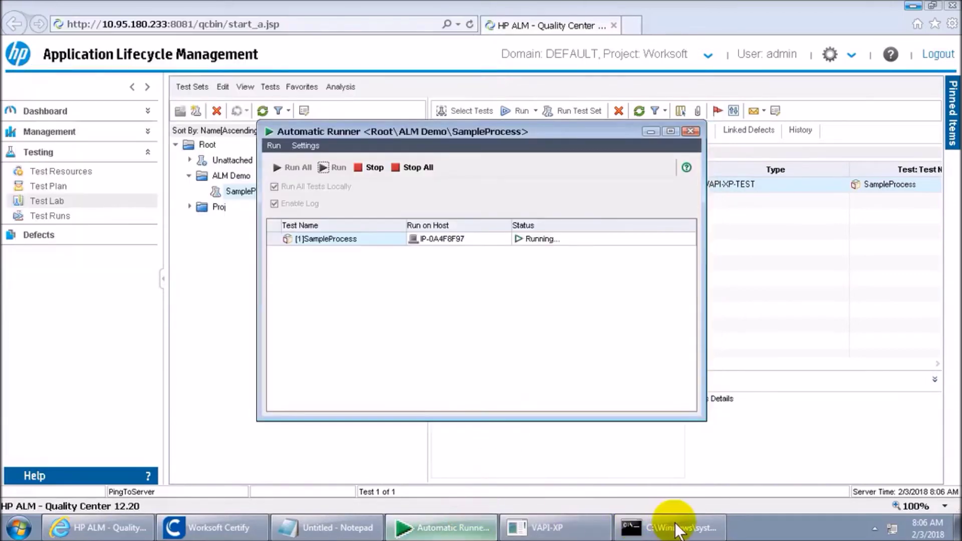
{"action": "left_click", "coordinate": [671, 526]}
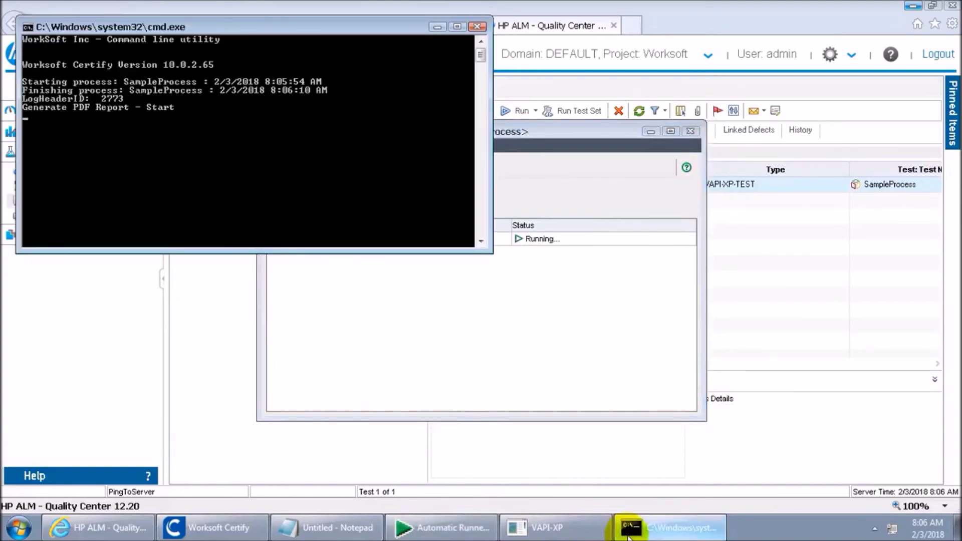
{"action": "left_click", "coordinate": [604, 531]}
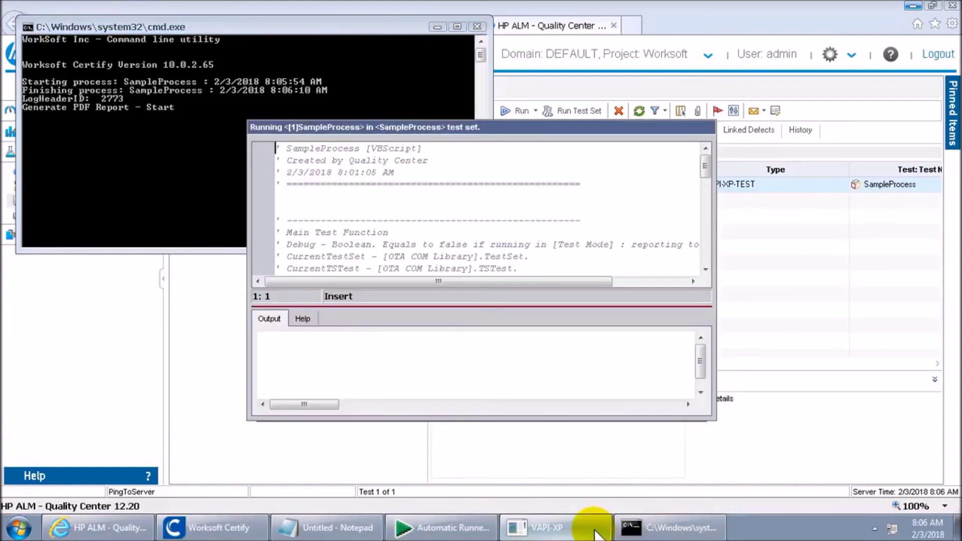
{"action": "left_click", "coordinate": [454, 531]}
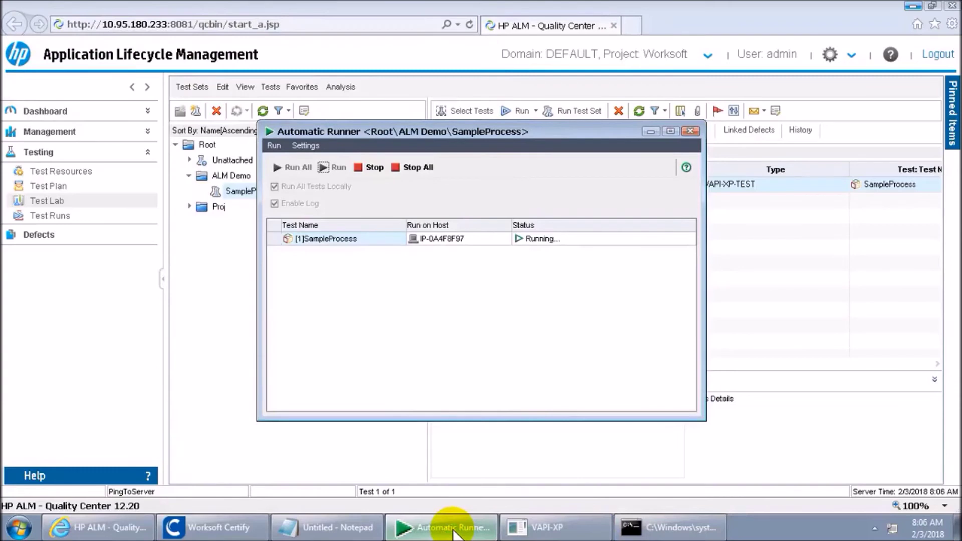
{"action": "left_click", "coordinate": [634, 532]}
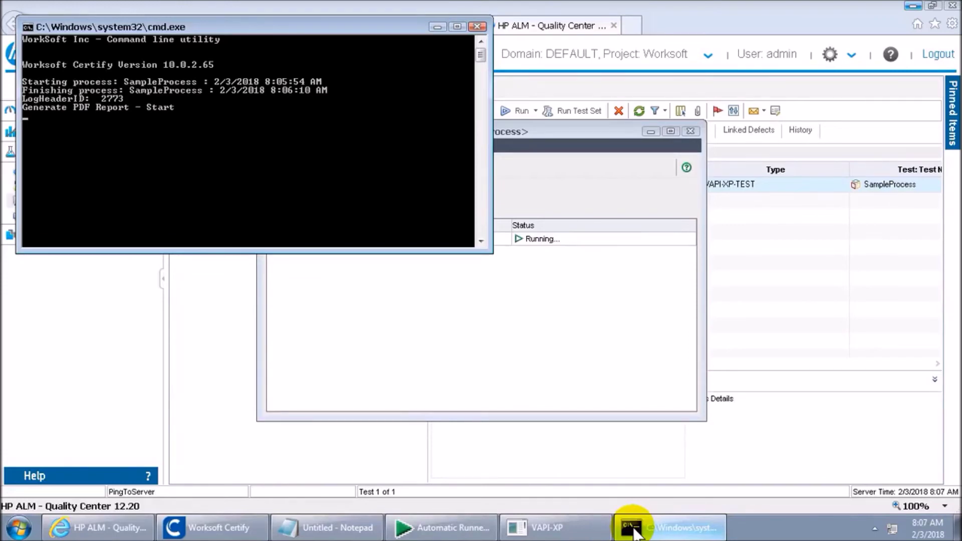
- Switch to Worksoft Certify, examine the SampleProcess run result and the QC Results folder under Demo, and return to HP ALM
{"action": "left_click", "coordinate": [205, 527]}
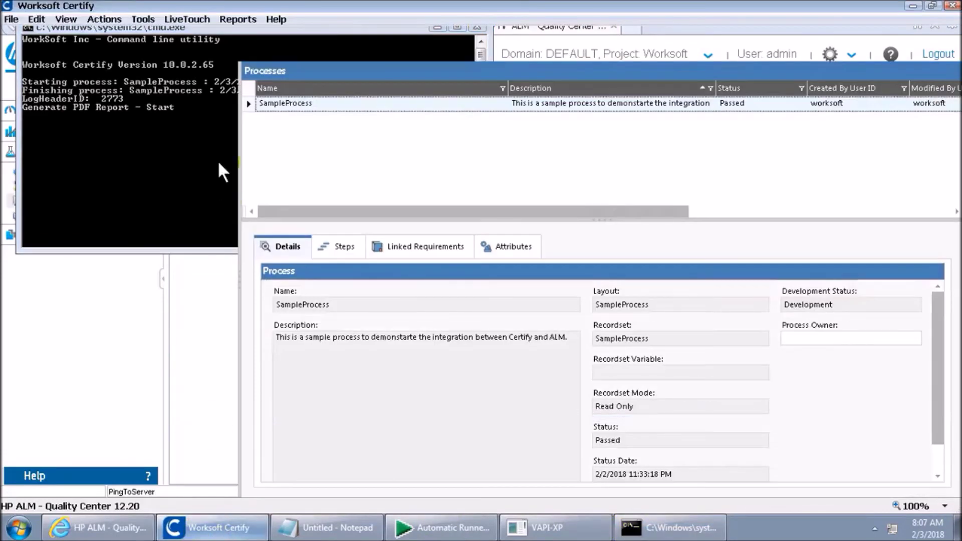
{"action": "left_click", "coordinate": [50, 384]}
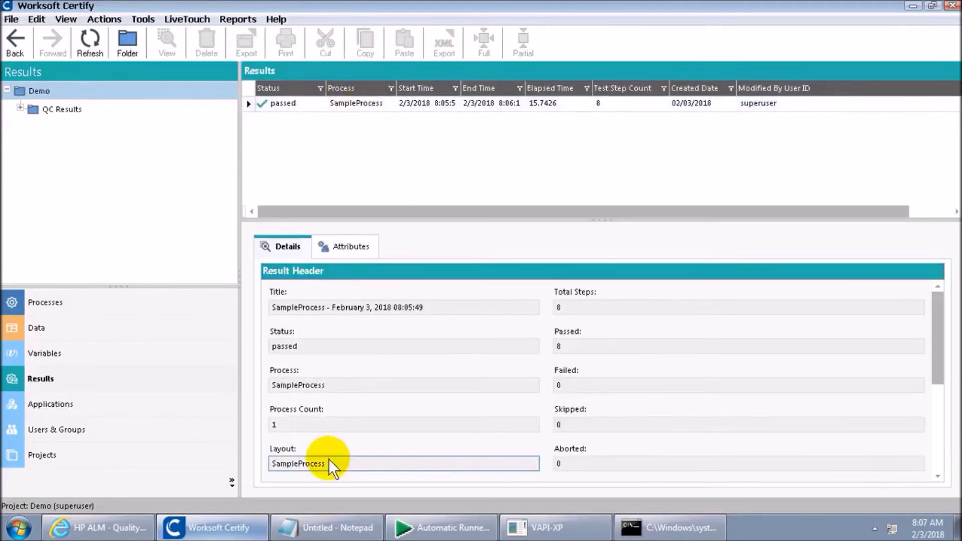
{"action": "left_click", "coordinate": [233, 528]}
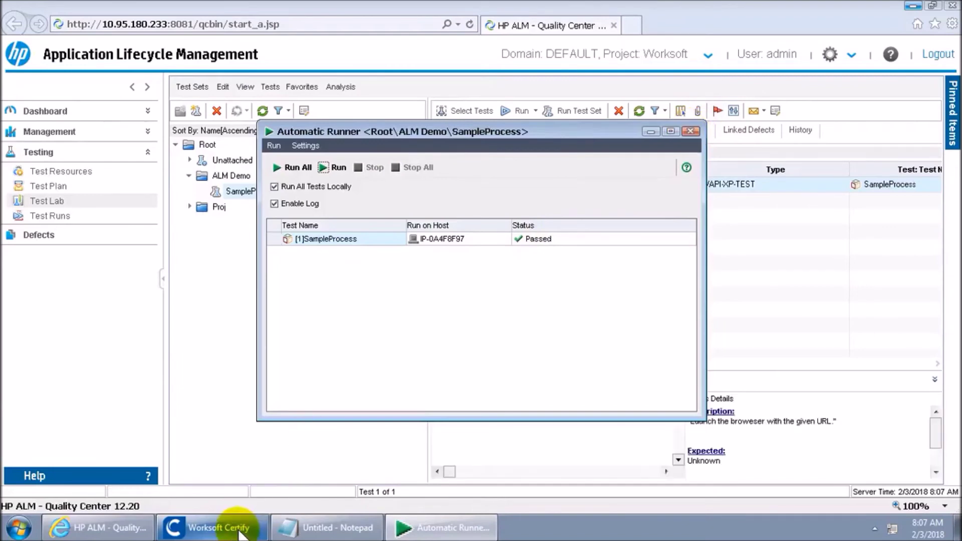
{"action": "left_click", "coordinate": [237, 529]}
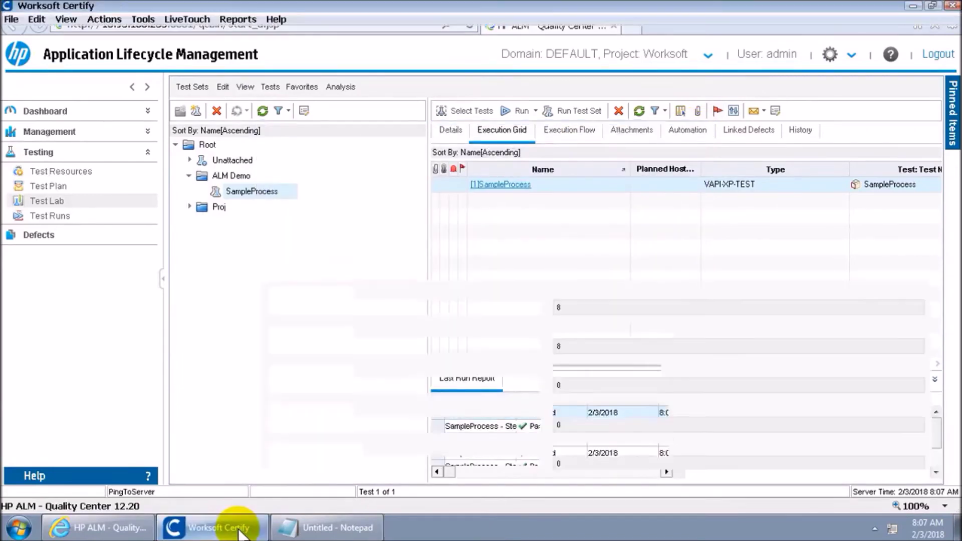
{"action": "left_click", "coordinate": [278, 103]}
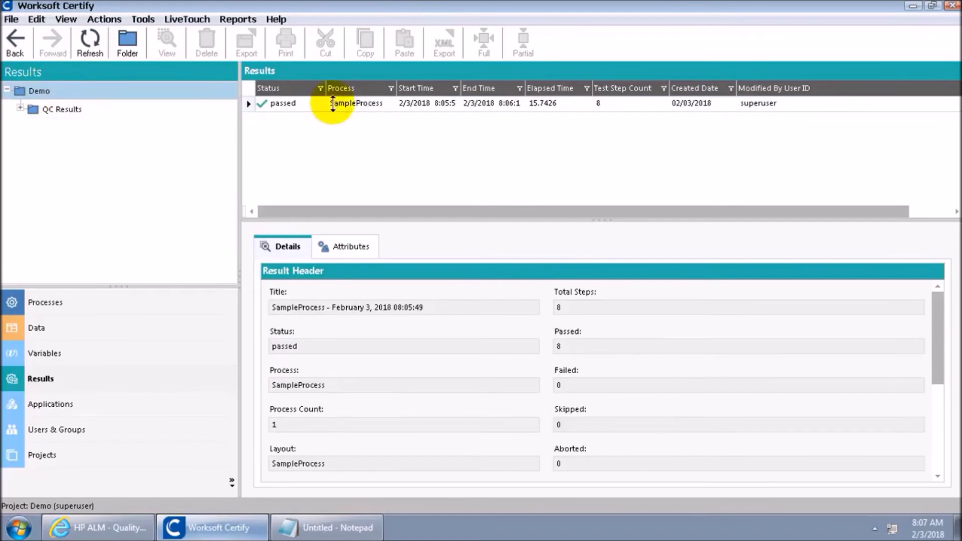
{"action": "left_click", "coordinate": [71, 110]}
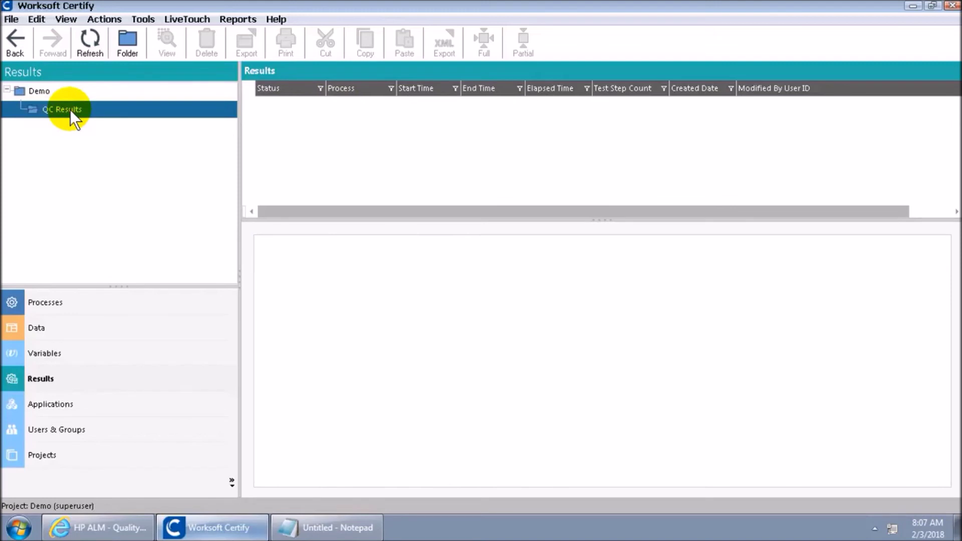
{"action": "left_click", "coordinate": [237, 528]}
{"action": "left_click", "coordinate": [122, 526]}
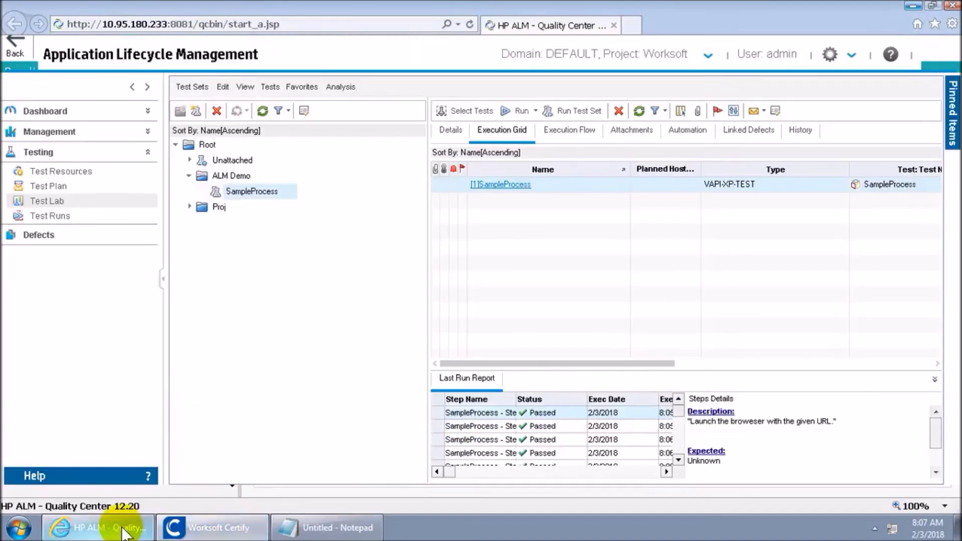
- Uncomment the "dim Extra" and Extra = "/OutputLocation=""QC Results"" " lines in the SampleProcess script in the Test Plan and save it
{"action": "left_click", "coordinate": [52, 187]}
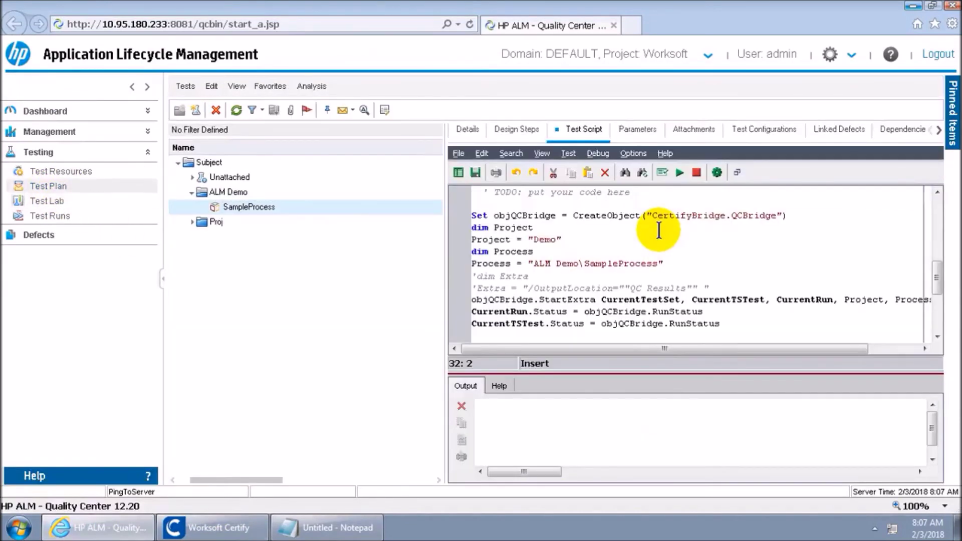
{"action": "left_click", "coordinate": [477, 276]}
{"action": "key", "text": "BackSpace"}
{"action": "key", "text": "Down"}
{"action": "key", "text": "Delete"}
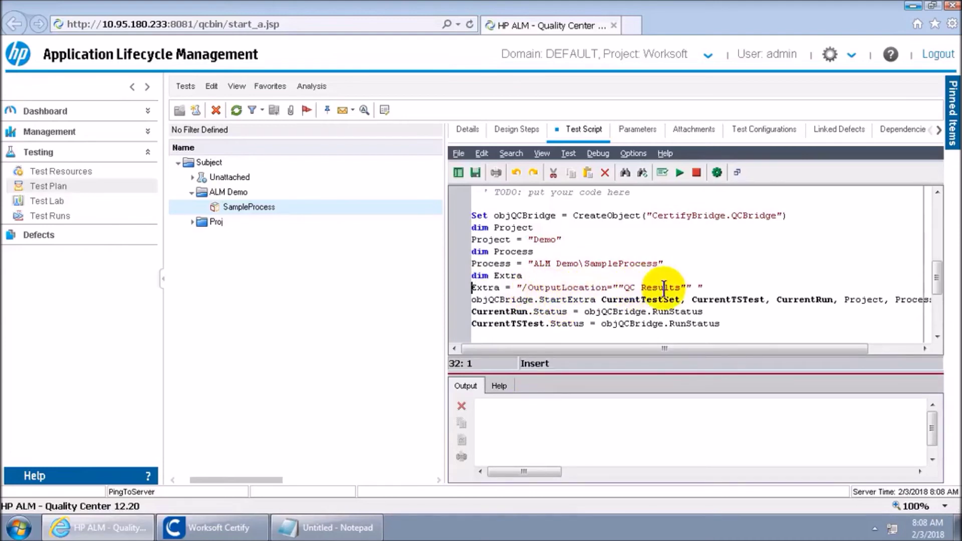
{"action": "left_click", "coordinate": [474, 174]}
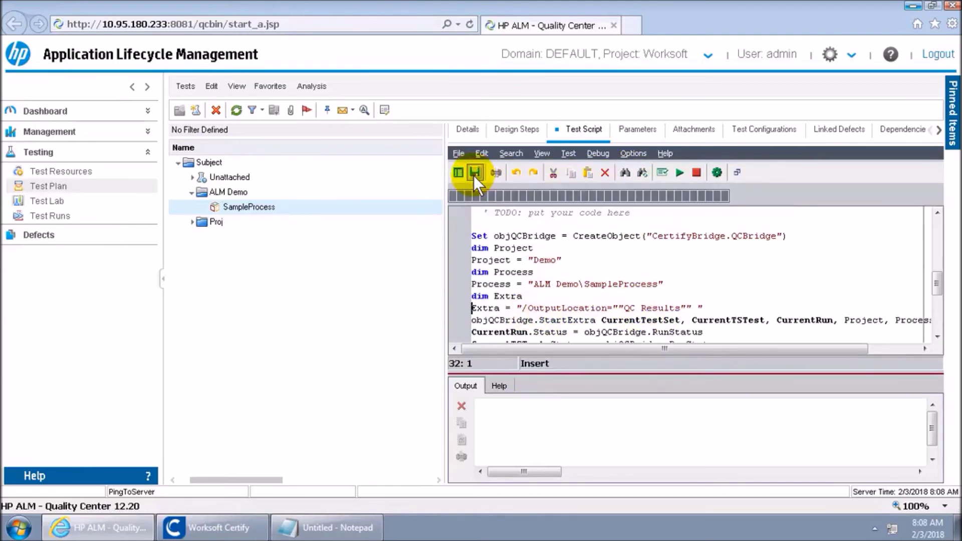
- Run the SampleProcess test set again from the Test Lab and carry out its Google search for "Worksoft"
{"action": "left_click", "coordinate": [48, 200]}
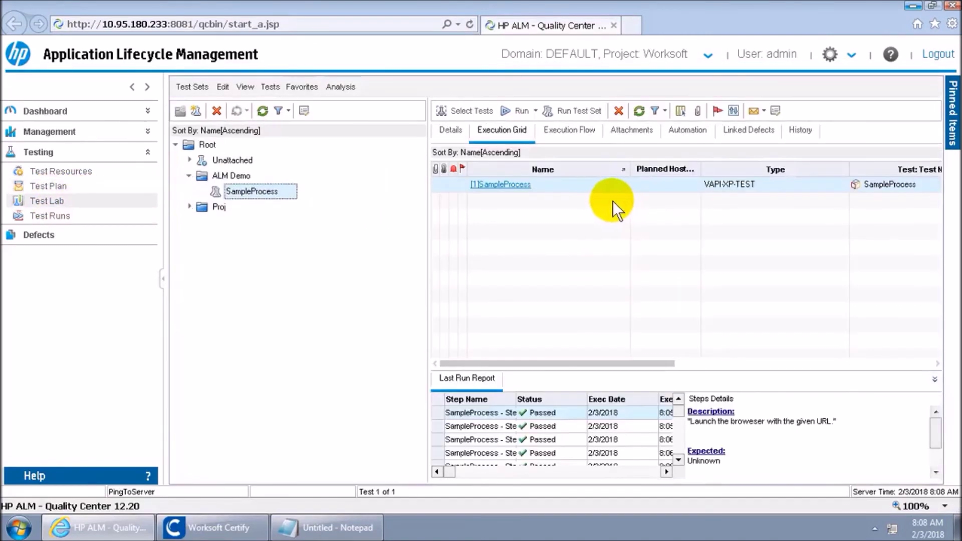
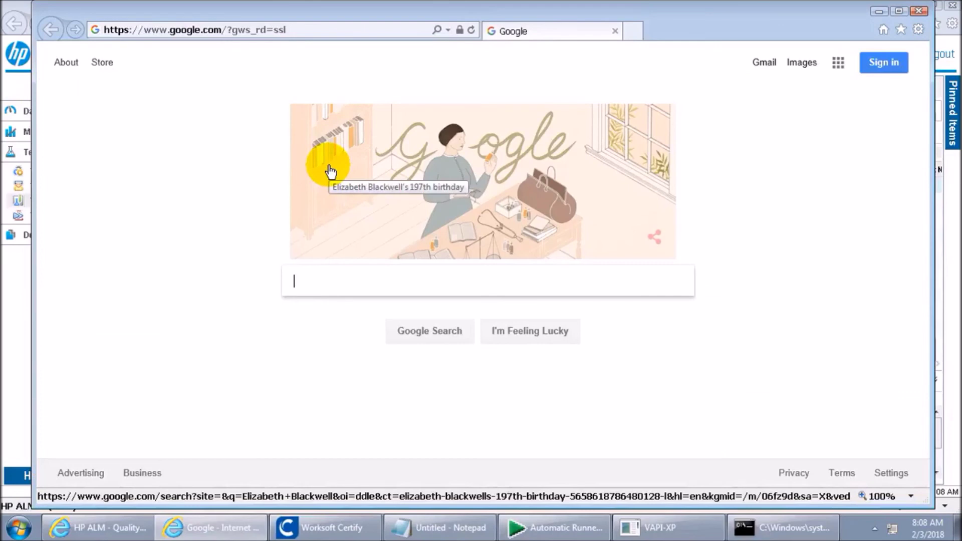
{"action": "left_click", "coordinate": [489, 279]}
{"action": "type", "text": "Worksoft"}
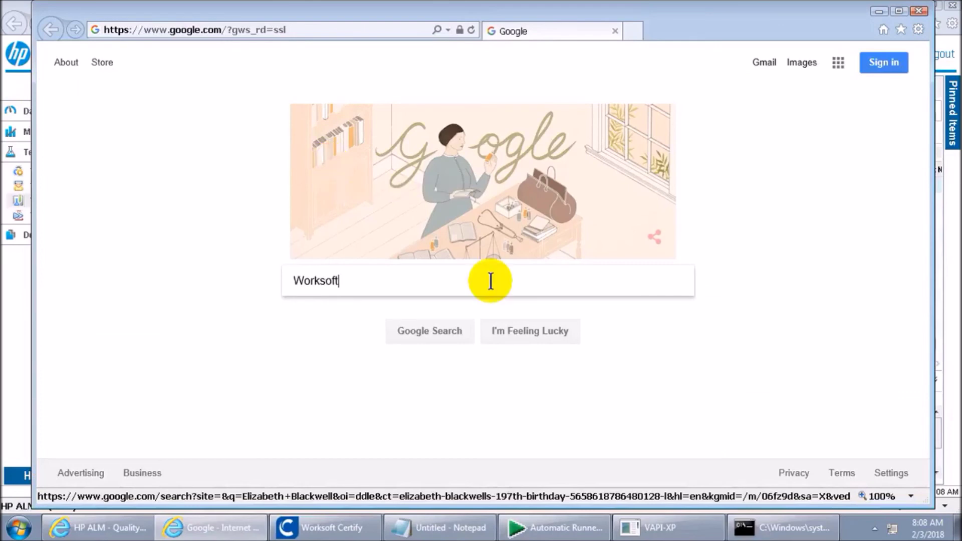
{"action": "left_click", "coordinate": [430, 332]}
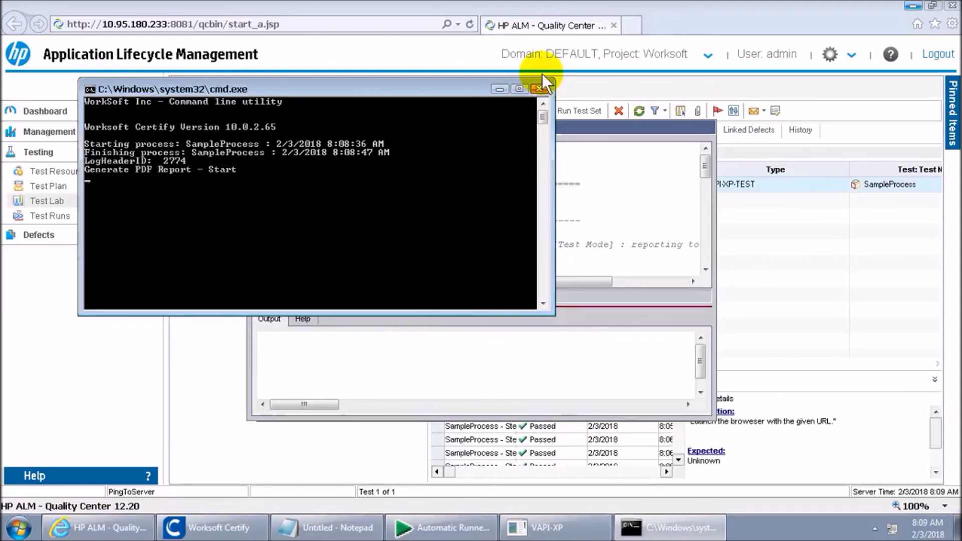
- Switch to Worksoft Certify, refresh the results, and examine the attributes of the SampleProcess result in the QC Results folder
{"action": "left_click", "coordinate": [223, 535]}
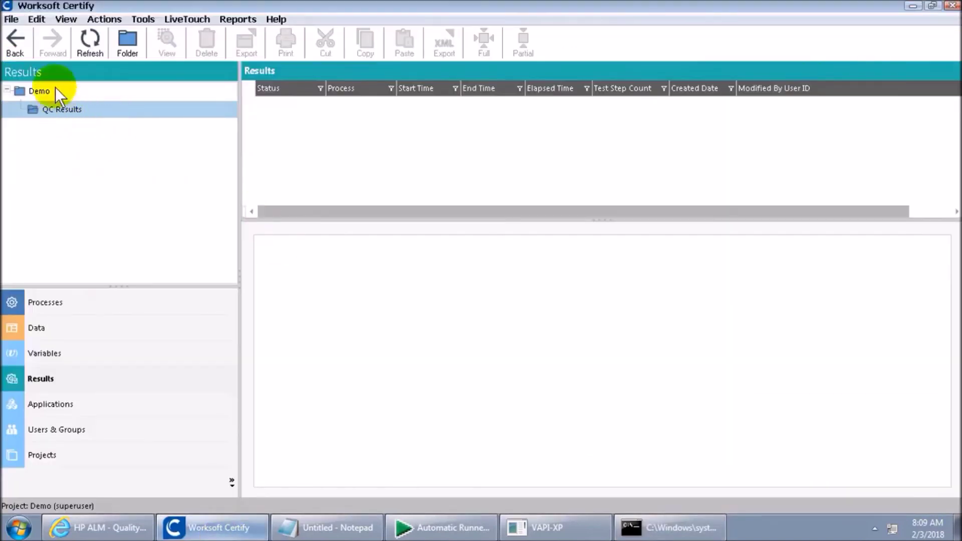
{"action": "left_click", "coordinate": [83, 44]}
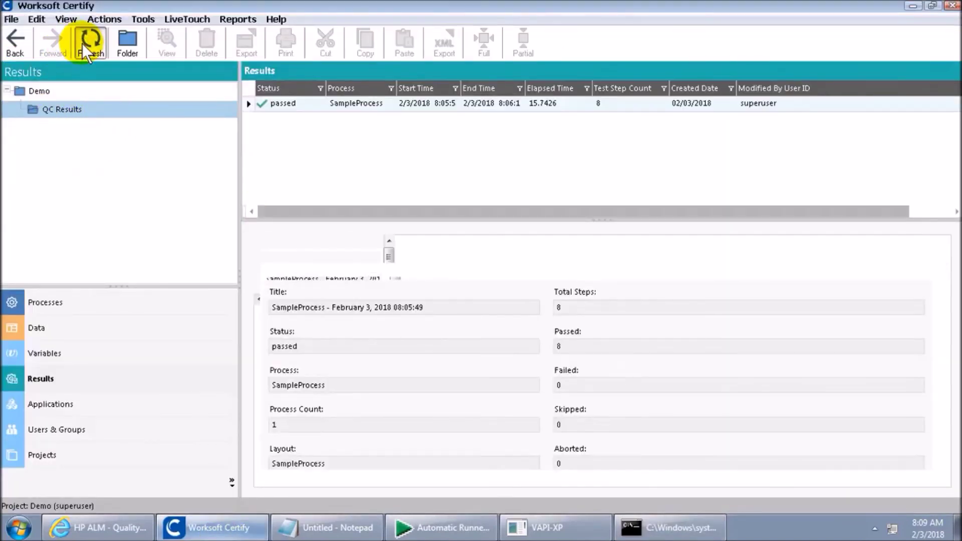
{"action": "left_click", "coordinate": [79, 109]}
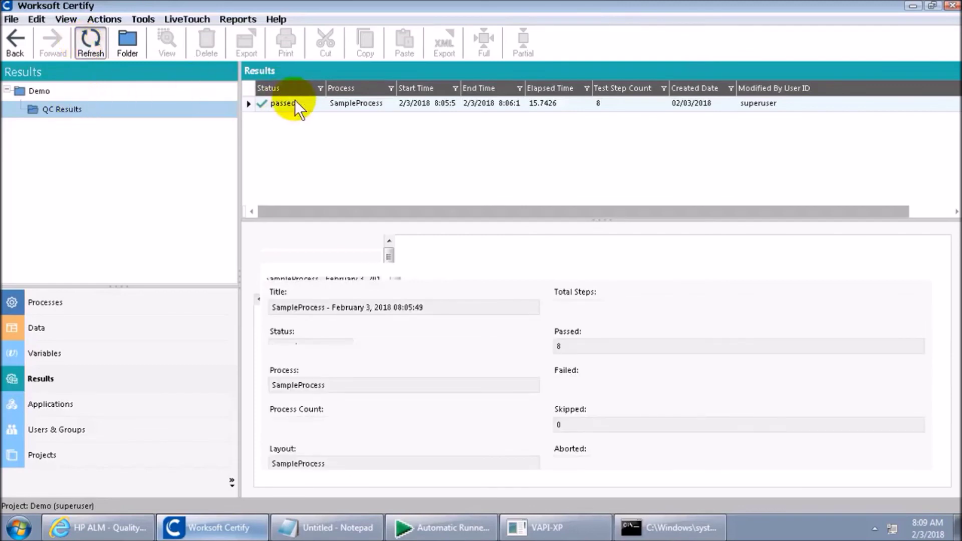
{"action": "left_click", "coordinate": [280, 105]}
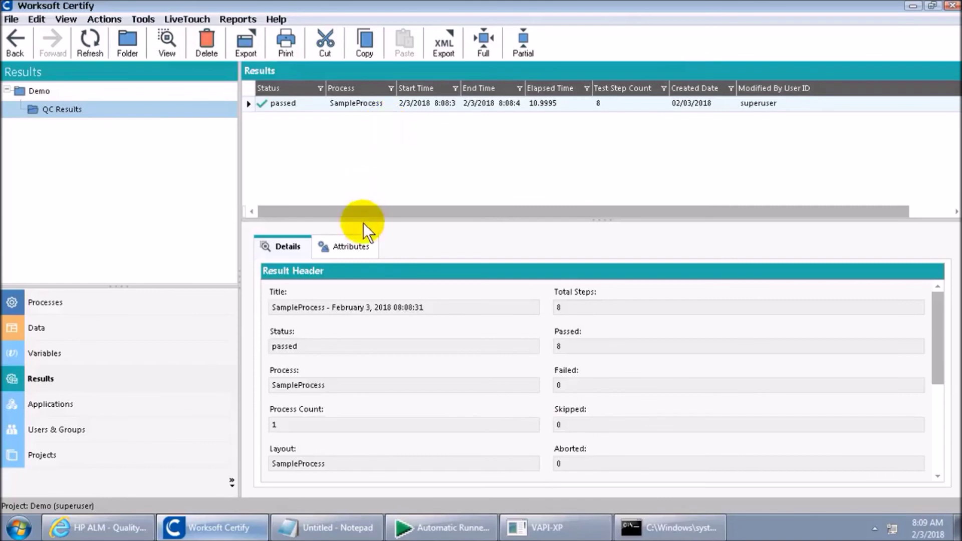
{"action": "left_click", "coordinate": [362, 248]}
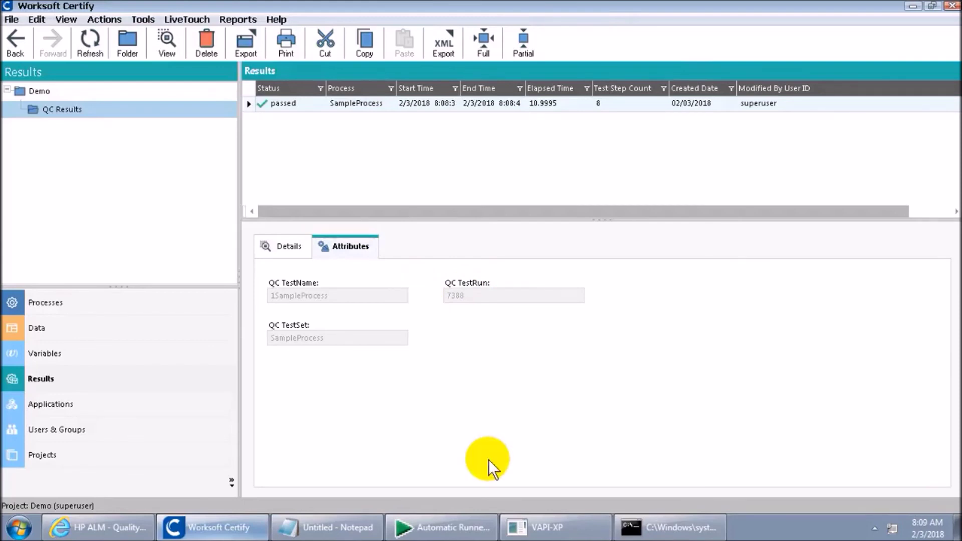
- Close the Certify command-line window and the Automatic Runner
{"action": "left_click", "coordinate": [681, 526]}
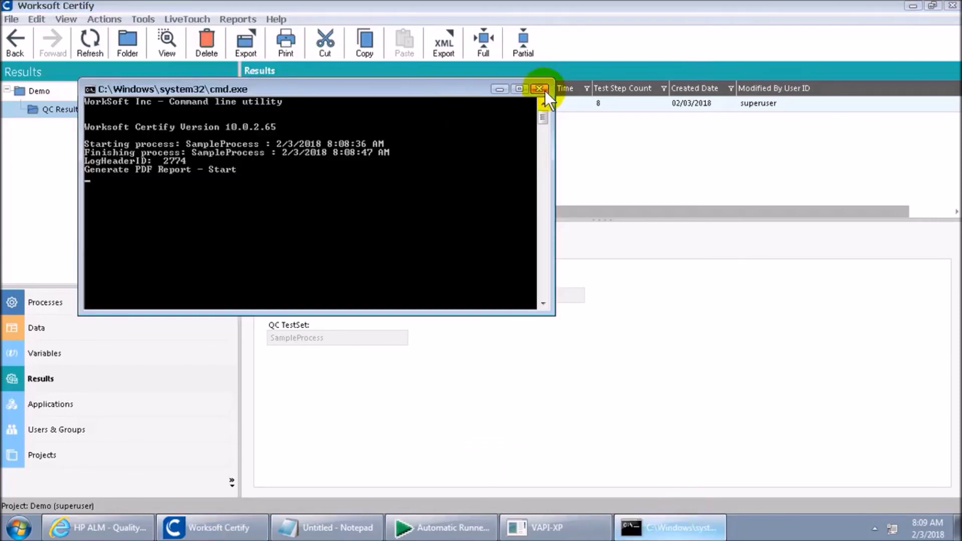
{"action": "left_click", "coordinate": [539, 89]}
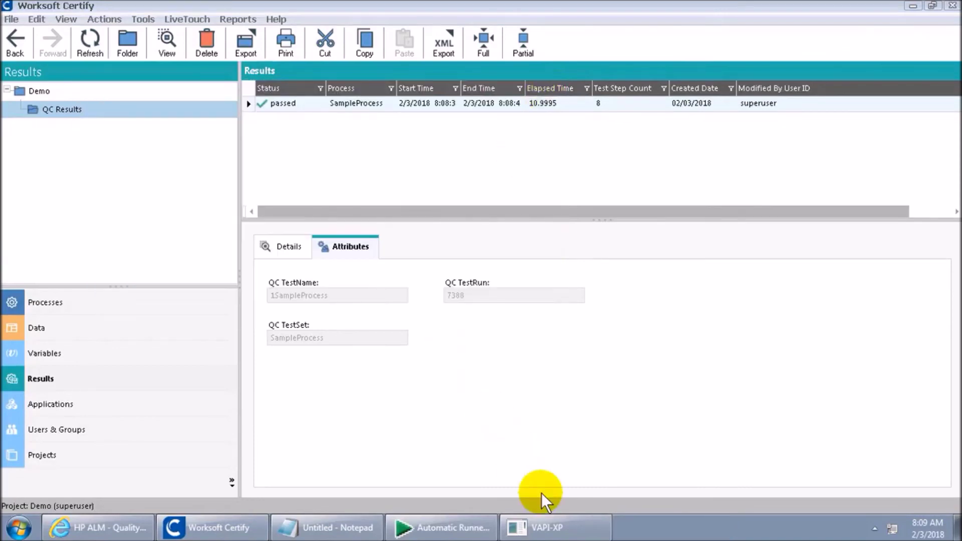
{"action": "left_click", "coordinate": [469, 527]}
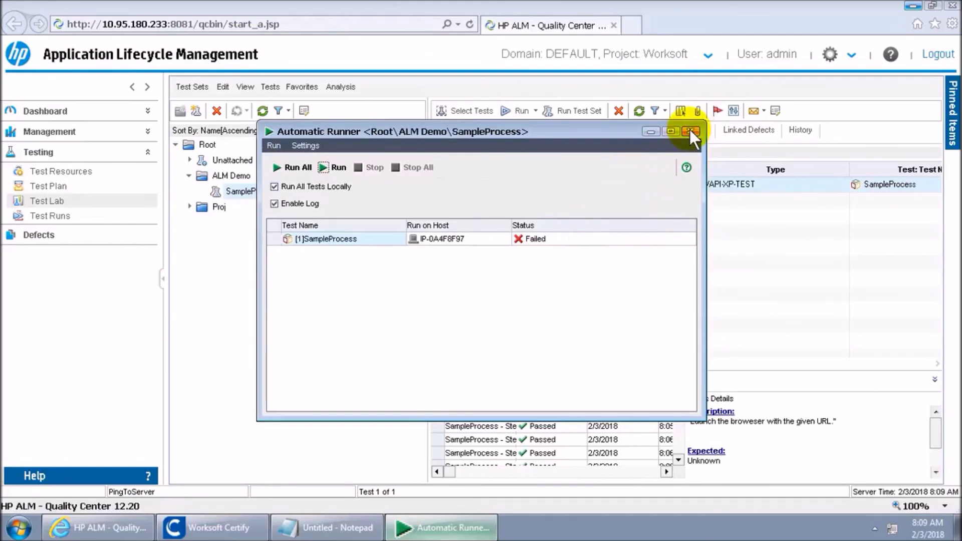
{"action": "left_click", "coordinate": [689, 129]}
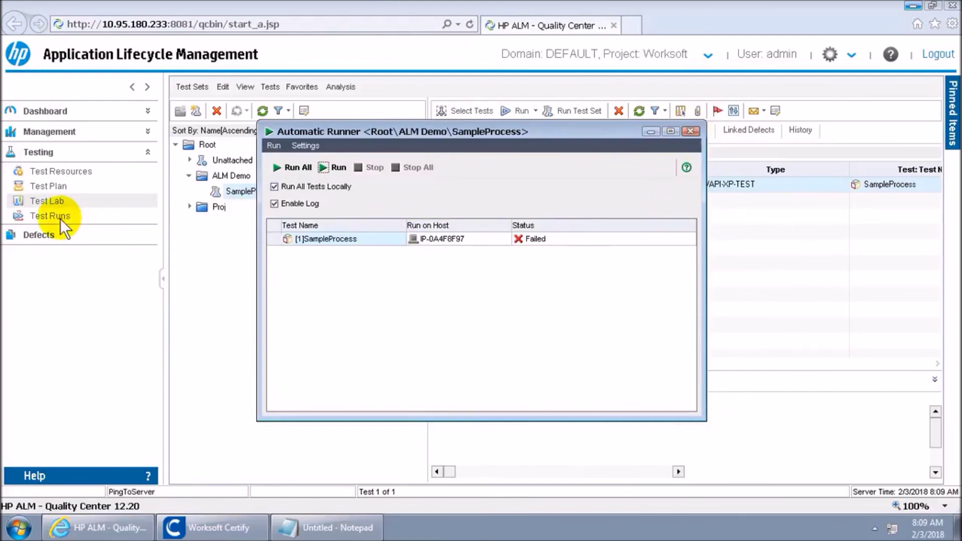
- Compare the run IDs in HP ALM's Test Runs with the QC TestRun attributes of the Certify results, and return to HP ALM
{"action": "left_click", "coordinate": [60, 217]}
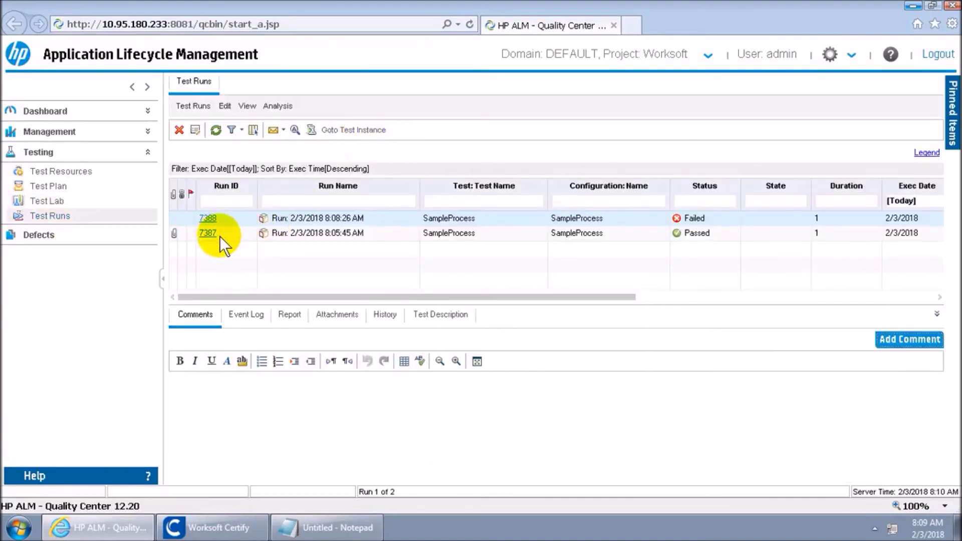
{"action": "left_click", "coordinate": [225, 528]}
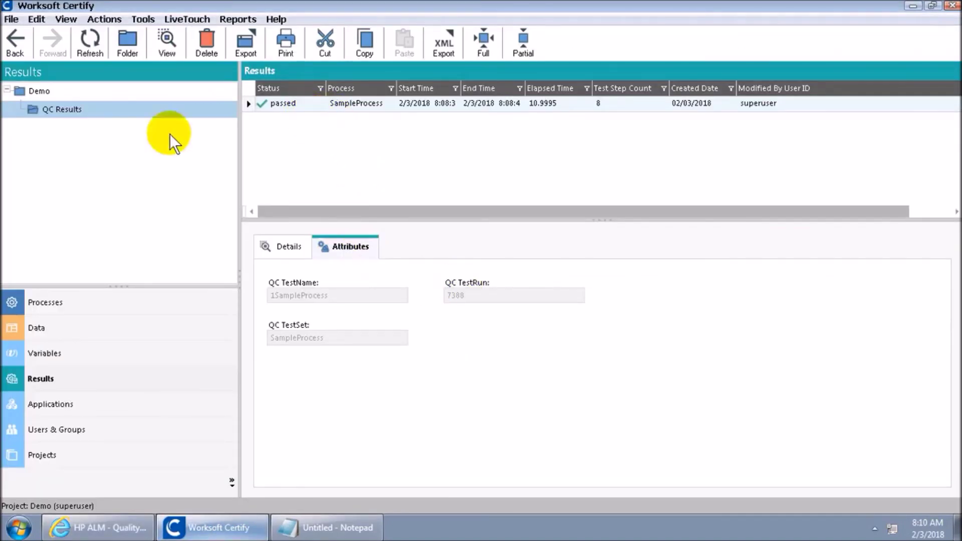
{"action": "left_click", "coordinate": [38, 92]}
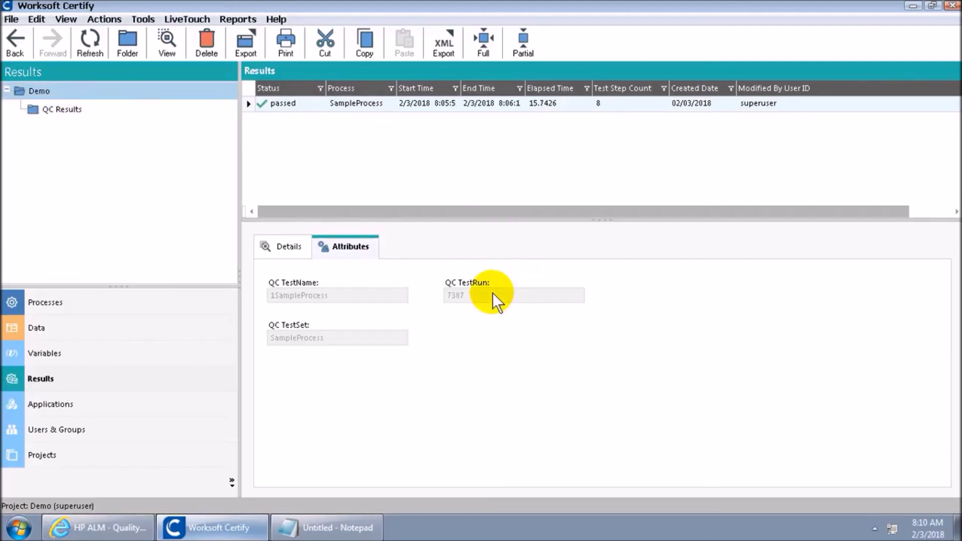
{"action": "left_click", "coordinate": [85, 527]}
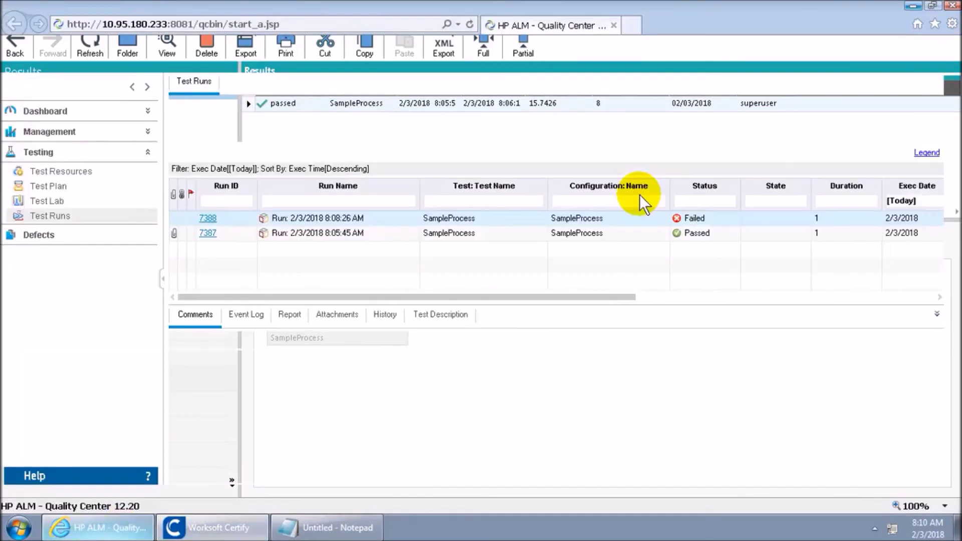